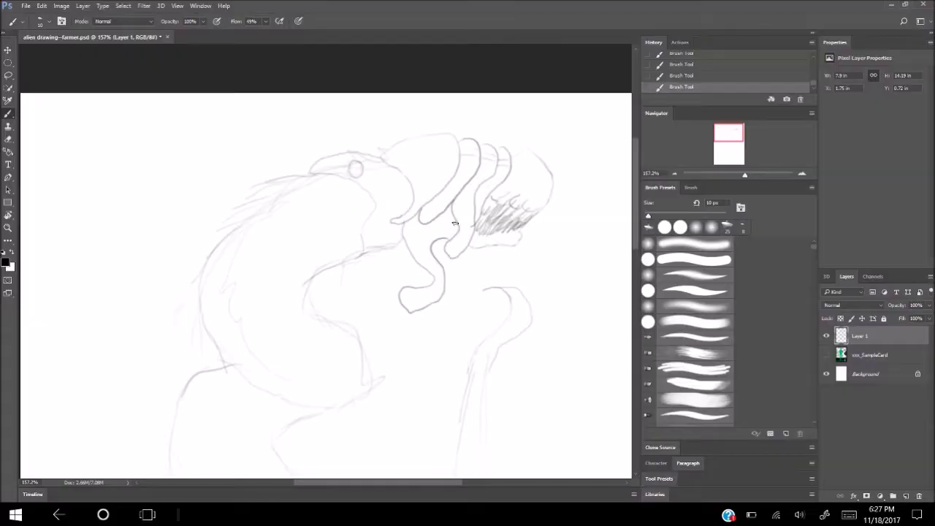
Erase stray sketch lines below the tuft and undo a trial grey stroke on the head.
key(e)
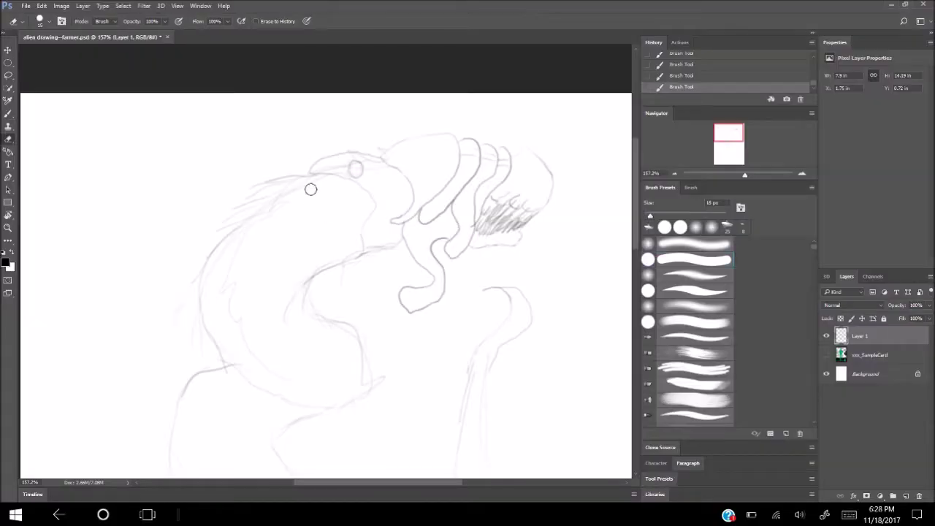
drag(362, 384, 349, 319)
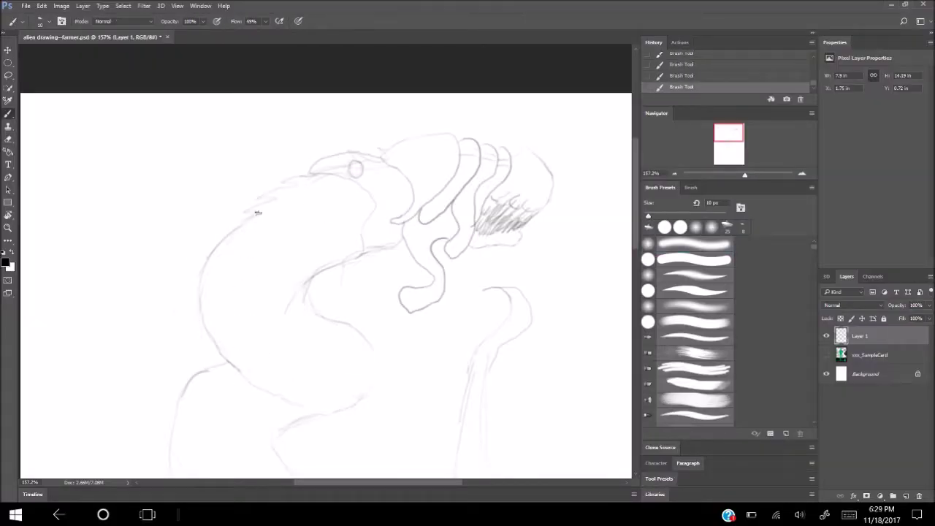
scroll(543, 185, up, 3)
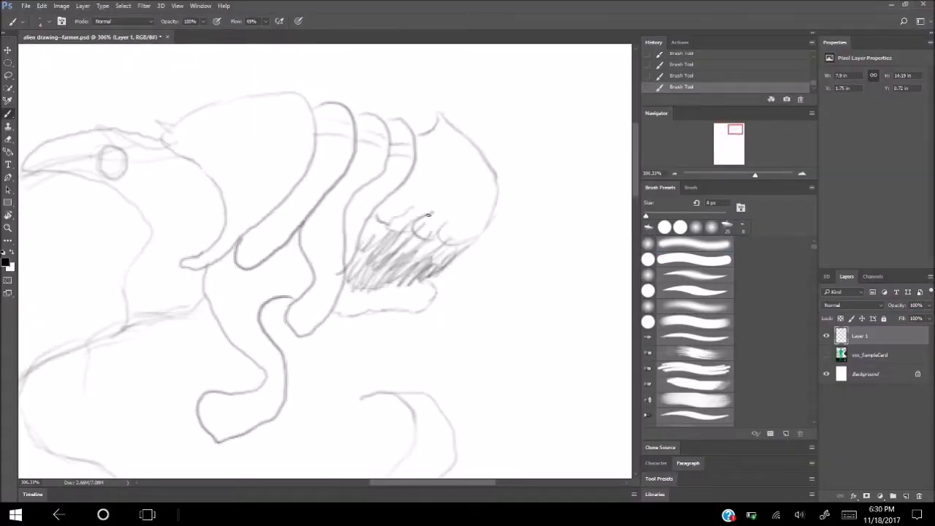
mouse_move(497, 152)
mouse_down()
mouse_move(439, 183)
mouse_move(475, 146)
mouse_up()
key(ctrl+alt+z)
scroll(409, 219, up, 2)
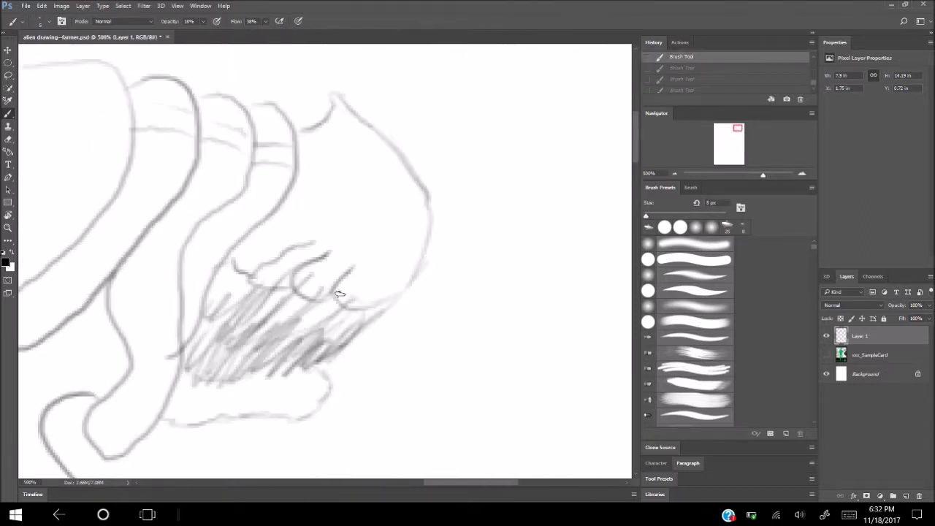
Hatch thin grey strokes across the hair tuft, darkening its right edge and lower curve.
key(0)
drag(373, 256, 350, 281)
drag(336, 249, 395, 234)
drag(364, 285, 409, 226)
drag(394, 300, 365, 215)
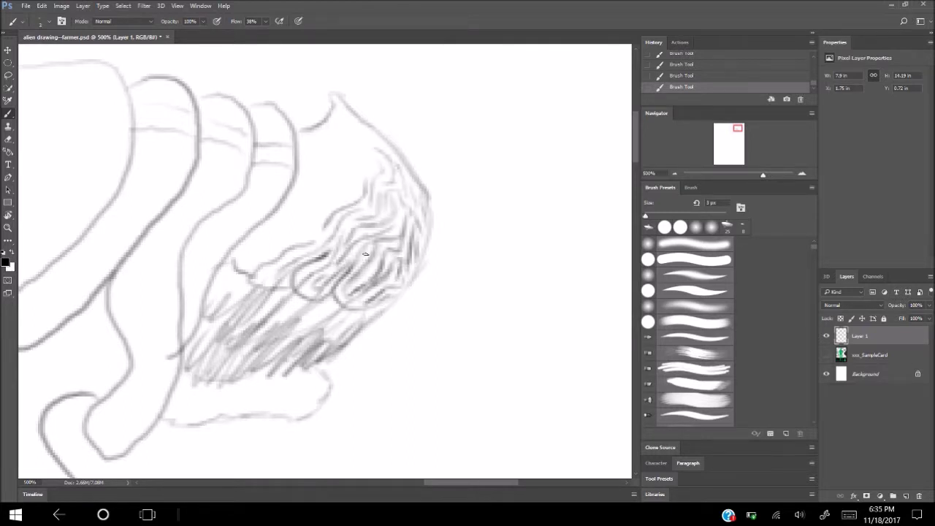
drag(358, 296, 414, 251)
drag(380, 285, 420, 186)
drag(424, 248, 365, 198)
mouse_move(343, 299)
mouse_down()
mouse_move(389, 293)
mouse_move(329, 281)
mouse_move(402, 212)
mouse_up()
With 2–5 px strokes, shape the tuft's rounded lower-left lobe and hatch its upper left.
key(bracketleft)
key(bracketleft)
key(bracketleft)
mouse_move(307, 295)
mouse_down()
mouse_move(369, 208)
mouse_move(358, 263)
mouse_up()
key(bracketleft)
key(bracketleft)
drag(248, 257, 314, 208)
drag(272, 252, 310, 236)
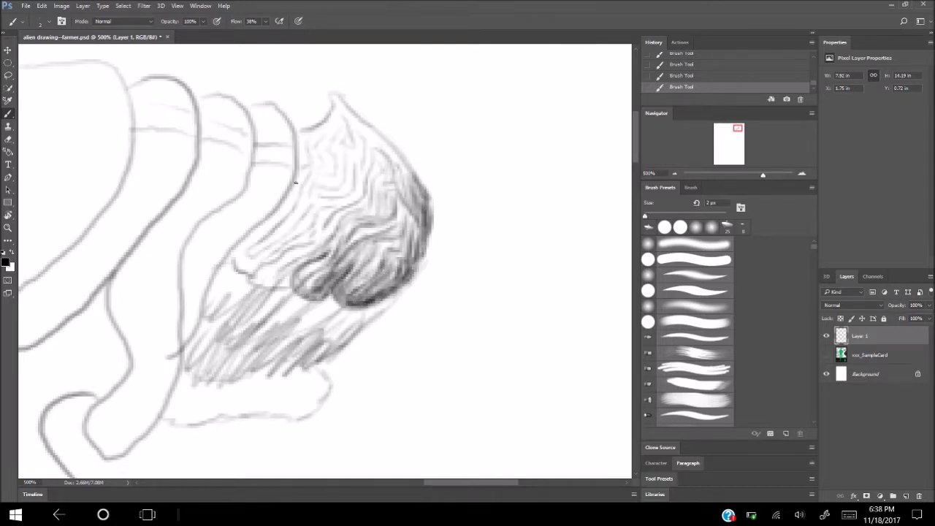
mouse_move(278, 285)
mouse_down()
mouse_move(343, 212)
mouse_move(288, 274)
mouse_up()
key(bracketright)
key(bracketright)
key(bracketright)
mouse_move(343, 241)
mouse_down()
mouse_move(391, 190)
mouse_move(366, 215)
mouse_up()
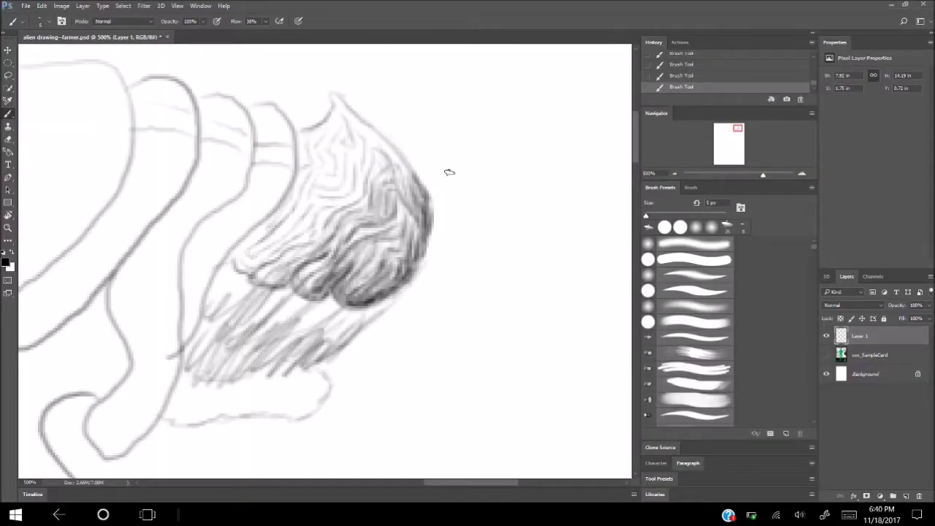
drag(321, 259, 372, 241)
mouse_move(365, 285)
mouse_down()
mouse_move(416, 212)
mouse_move(427, 241)
mouse_move(431, 197)
mouse_move(321, 271)
mouse_up()
Add dark 9 px shading and hatching across the tuft's lower part.
key(bracketright)
key(bracketright)
key(bracketright)
drag(307, 252, 359, 292)
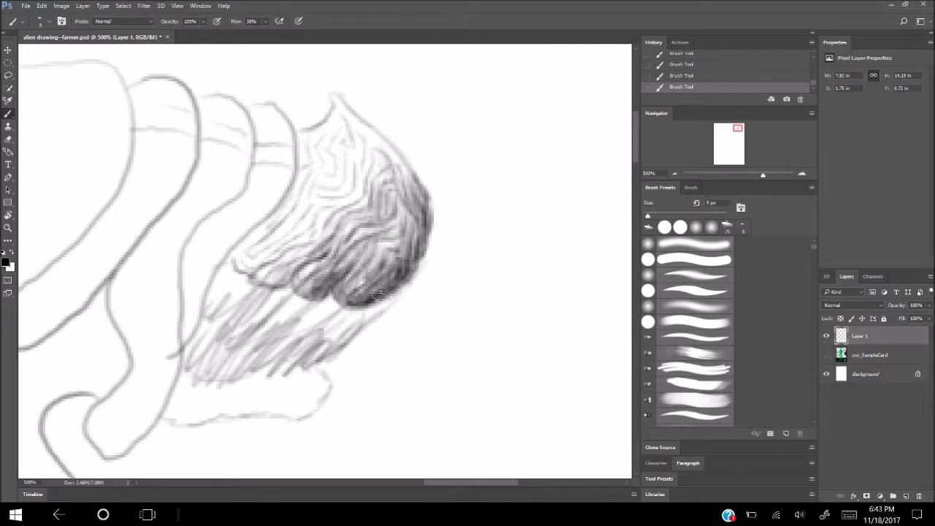
drag(290, 267, 369, 193)
drag(347, 227, 413, 128)
key(h)
drag(365, 219, 380, 159)
scroll(379, 158, up, 3)
mouse_move(285, 252)
mouse_down()
mouse_move(343, 189)
mouse_move(358, 121)
mouse_up()
drag(314, 247, 405, 135)
mouse_move(467, 241)
mouse_down()
mouse_move(426, 146)
mouse_move(386, 142)
mouse_move(347, 195)
mouse_up()
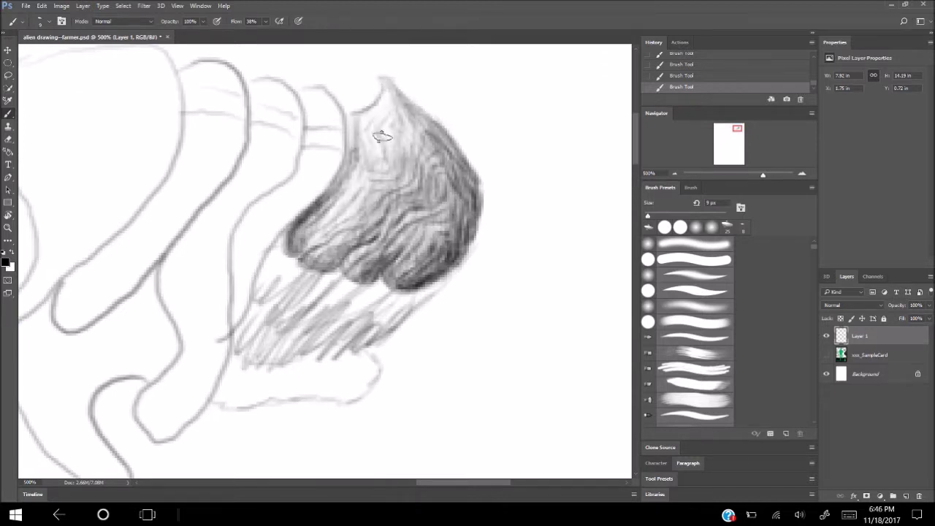
Erase the tuft's bottom outline with a 3 px eraser and add small strokes at its base.
key(bracketleft)
key(e)
mouse_move(309, 344)
mouse_down()
mouse_move(248, 372)
mouse_move(264, 376)
mouse_up()
key(b)
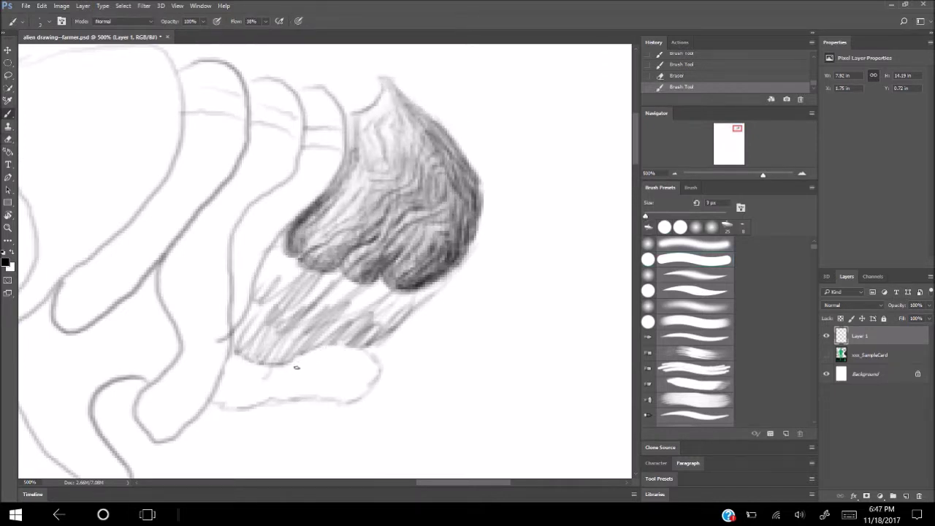
drag(327, 348, 358, 381)
drag(266, 324, 243, 358)
key(ctrl+plus)
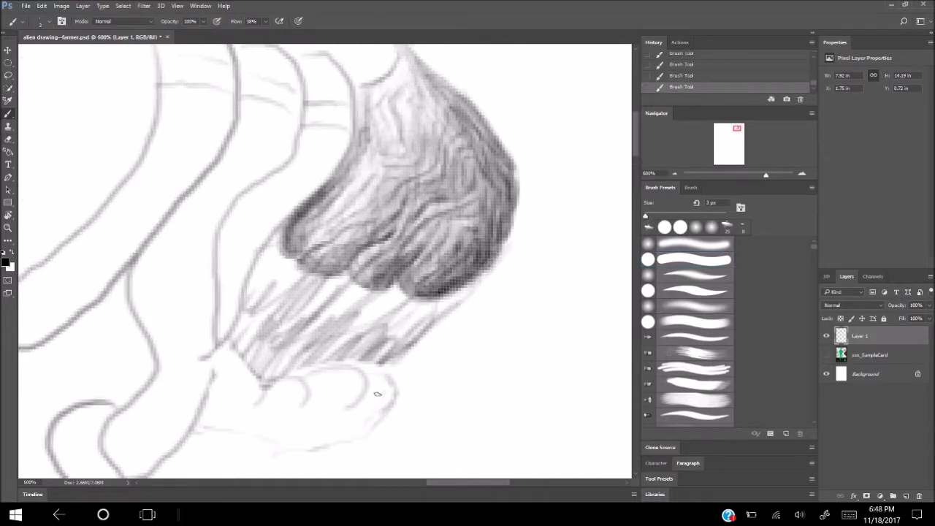
Hatch the lower rounded shape dark and erase stray strokes between the two shapes.
mouse_move(371, 374)
mouse_down()
mouse_move(365, 398)
mouse_move(351, 384)
mouse_move(342, 407)
mouse_move(324, 382)
mouse_move(298, 426)
mouse_move(348, 370)
mouse_move(389, 399)
mouse_move(343, 417)
mouse_move(214, 382)
mouse_move(207, 428)
mouse_move(300, 377)
mouse_move(241, 409)
mouse_move(321, 446)
mouse_up()
key(e)
mouse_move(467, 292)
mouse_down()
mouse_move(343, 349)
mouse_move(258, 344)
mouse_up()
key(b)
mouse_move(385, 431)
mouse_down()
mouse_move(333, 367)
mouse_move(438, 317)
mouse_up()
key(])
Fill the gap between the shapes with 2 px hair strokes fanning up from the lower lobe.
mouse_move(376, 373)
mouse_down()
mouse_move(409, 315)
mouse_move(336, 310)
mouse_up()
mouse_move(344, 369)
mouse_down()
mouse_move(307, 353)
mouse_move(277, 299)
mouse_up()
drag(292, 383, 249, 286)
drag(285, 344, 256, 285)
mouse_move(255, 354)
mouse_down()
mouse_move(395, 369)
mouse_move(412, 306)
mouse_move(355, 290)
mouse_up()
drag(368, 327, 277, 263)
drag(292, 301, 270, 238)
drag(292, 343, 249, 235)
Paint 8 px hair strokes along the fur's left edge.
key(])
key(])
key(])
scroll(637, 146, up, 2)
scroll(636, 146, down, 1)
key(])
mouse_move(296, 376)
mouse_down()
mouse_move(234, 263)
mouse_move(241, 212)
mouse_up()
drag(358, 197, 248, 329)
drag(357, 103, 277, 263)
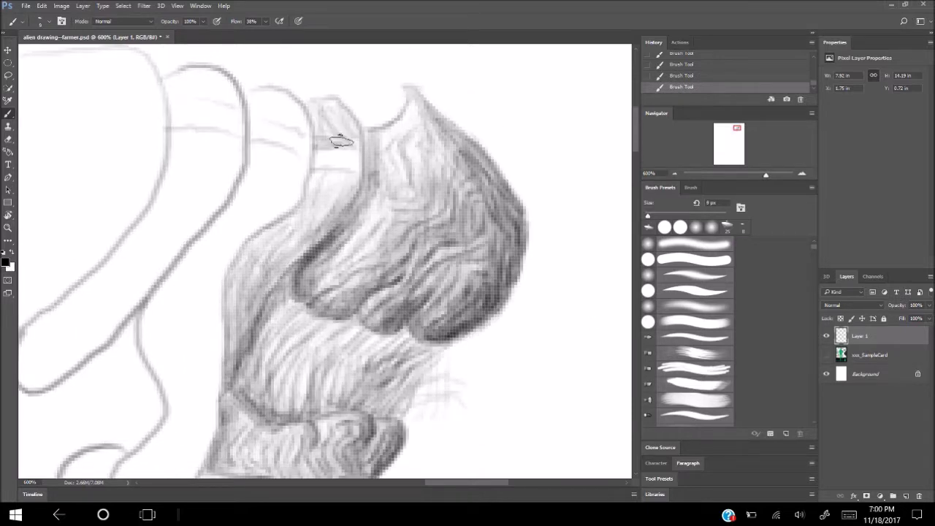
drag(340, 141, 321, 179)
key(ctrl+0)
scroll(520, 96, up, 4)
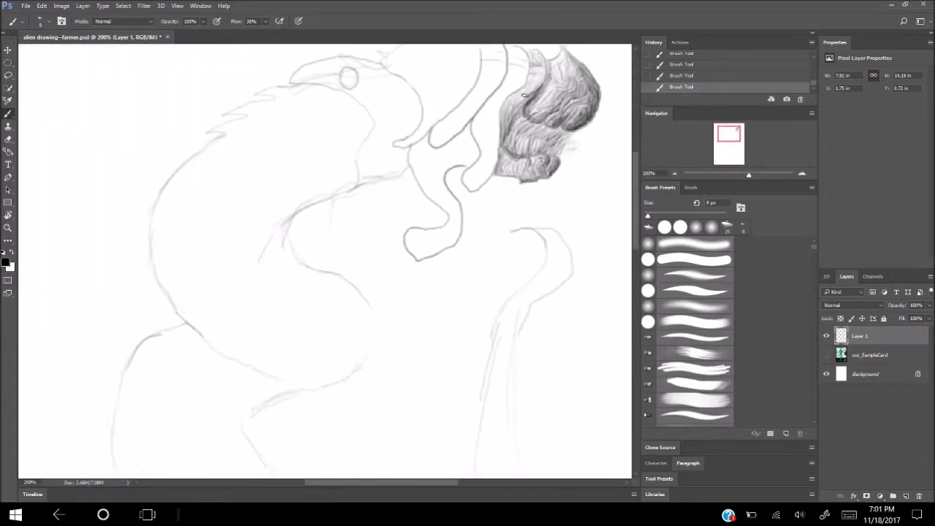
Erase stray lines near the head and lay a low-opacity grey fill over the ribbed segments.
scroll(520, 96, up, 3)
key(e)
drag(343, 241, 412, 123)
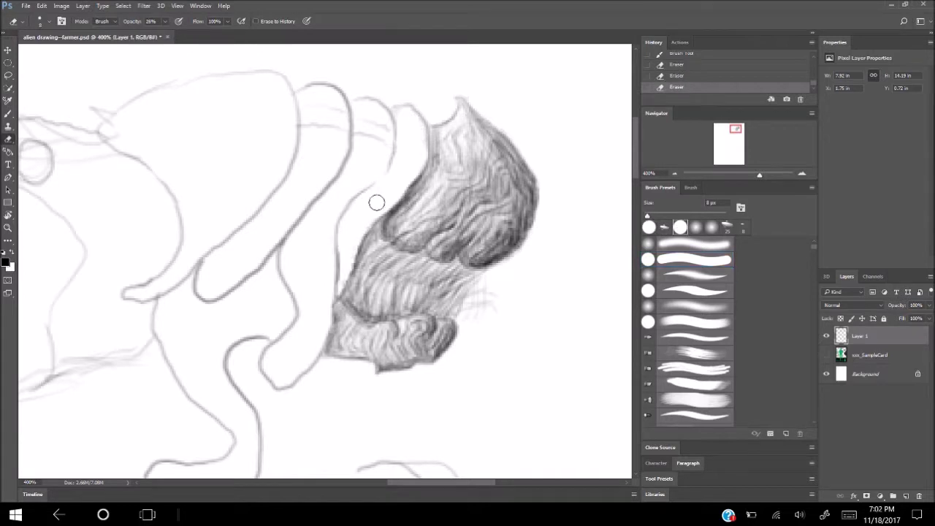
key(b)
mouse_move(395, 138)
mouse_down()
mouse_move(326, 211)
mouse_move(308, 264)
mouse_move(344, 95)
mouse_up()
drag(424, 125, 351, 285)
drag(367, 117, 336, 292)
drag(328, 233, 292, 387)
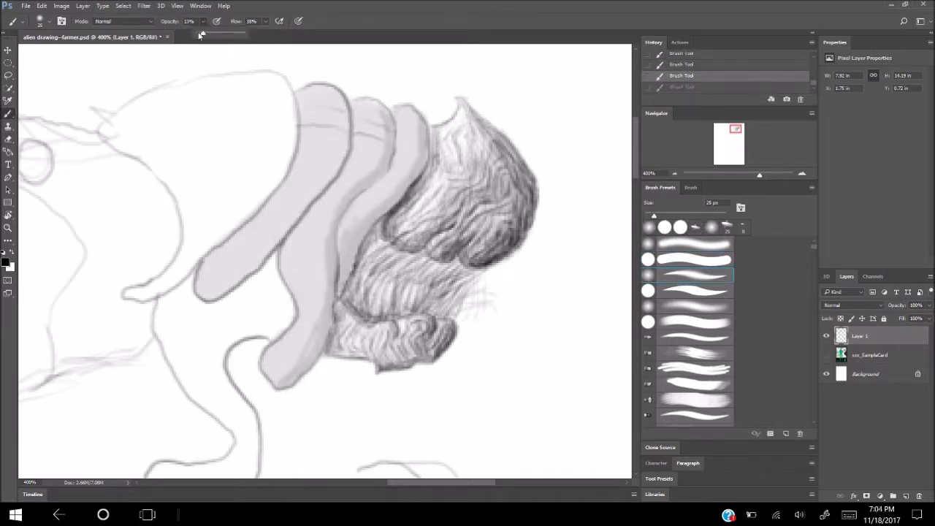
drag(343, 219, 277, 388)
drag(416, 110, 343, 380)
drag(197, 292, 351, 95)
Add a light highlight on the segments, then 7 px grey shading along them.
drag(394, 117, 292, 394)
key(x)
drag(310, 226, 305, 316)
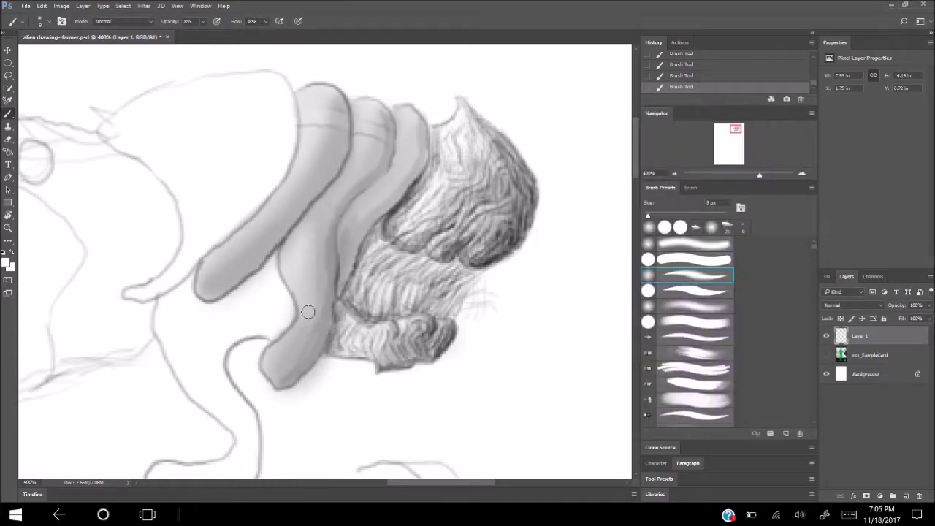
click(10, 267)
key(Escape)
key(0)
key(bracketleft)
key(bracketleft)
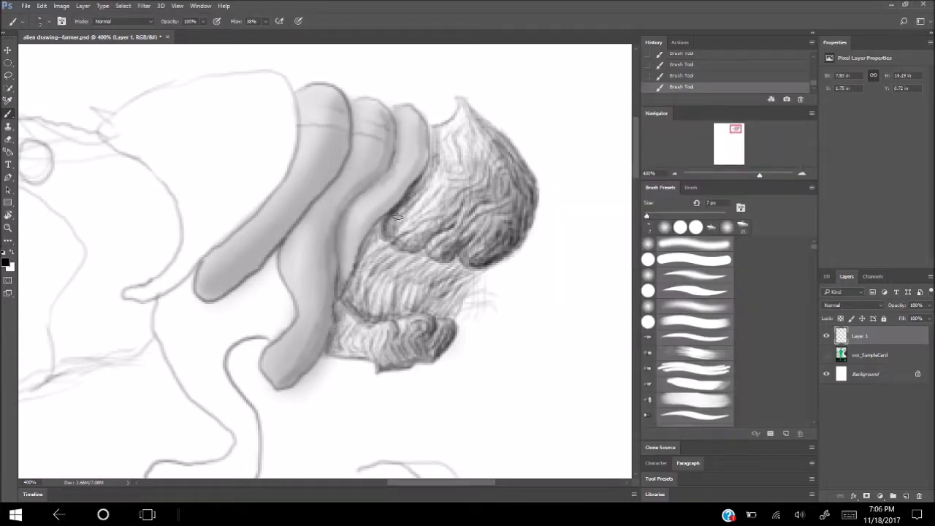
drag(343, 117, 285, 267)
drag(292, 226, 288, 343)
drag(343, 124, 213, 448)
At 300%, erase the dark wavy line below the segments and paint a 25 px grey patch.
key(ctrl+minus)
key(e)
key(b)
drag(198, 307, 250, 419)
drag(271, 332, 265, 398)
drag(219, 292, 177, 182)
alt+click(196, 173)
key(bracketright)
key(bracketright)
key(bracketright)
key(ctrl+z)
mouse_move(230, 333)
mouse_down()
mouse_move(216, 322)
mouse_move(219, 292)
mouse_move(201, 275)
mouse_move(194, 180)
mouse_up()
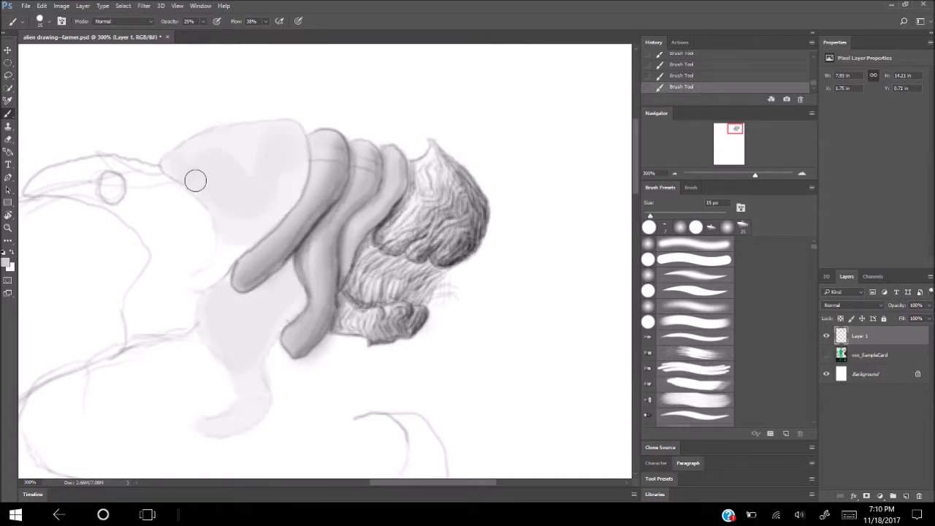
Sample a grey from the drawing with the Eyedropper and paint large shading over the head.
key(i)
click(7, 261)
key(Return)
key(b)
mouse_move(293, 151)
mouse_down()
mouse_move(219, 273)
mouse_move(212, 423)
mouse_up()
Choose a new grey, set the brush to 6 px and paint more head shading.
click(7, 261)
key(Return)
click(11, 267)
key(Return)
key(bracketright)
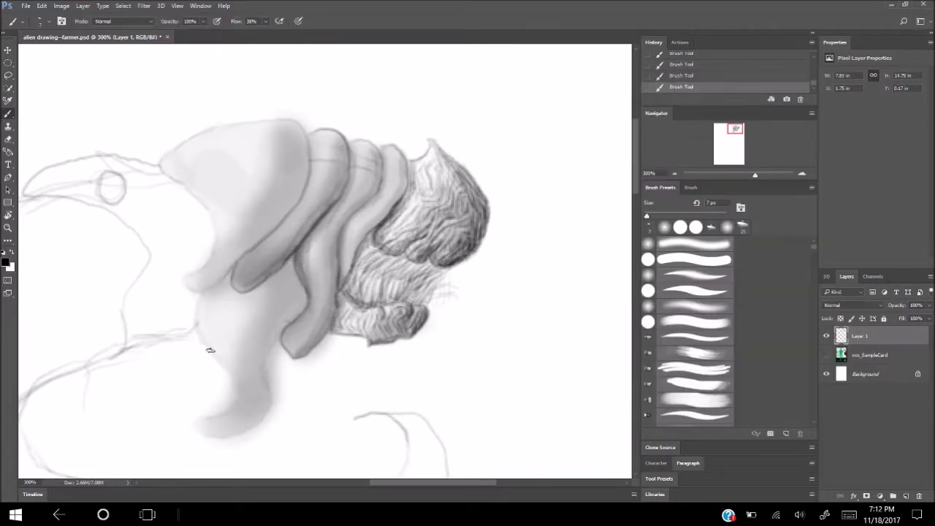
key(0)
key(ctrl+z)
key(bracketleft)
key(bracketleft)
key(bracketleft)
mouse_move(263, 418)
mouse_down()
mouse_move(215, 261)
mouse_move(265, 209)
mouse_move(219, 250)
mouse_up()
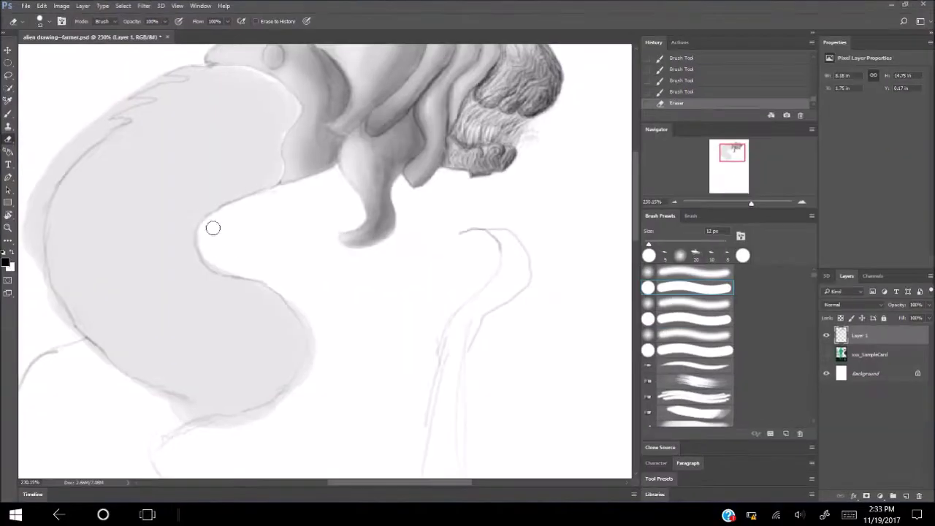
Erase ragged edges along the tail's right, bottom and upper-left sides.
drag(298, 294, 240, 423)
drag(85, 137, 23, 230)
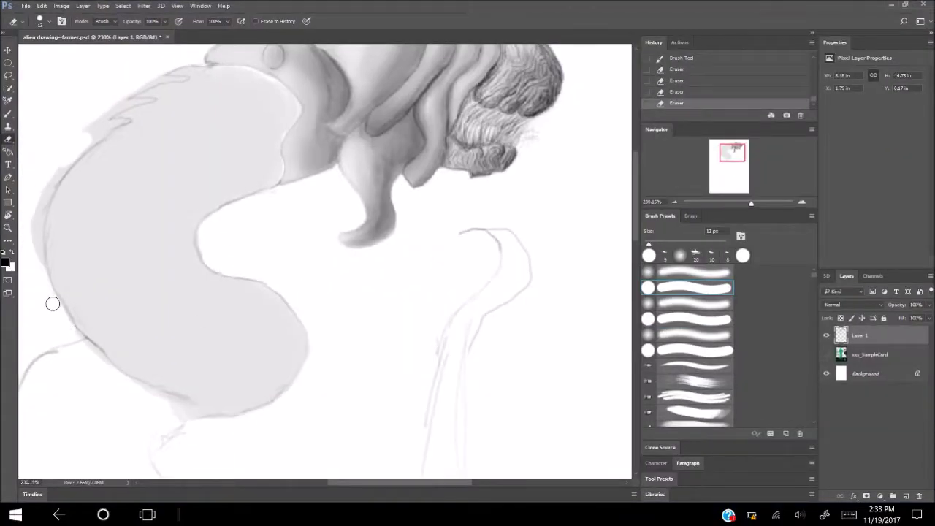
drag(60, 166, 36, 261)
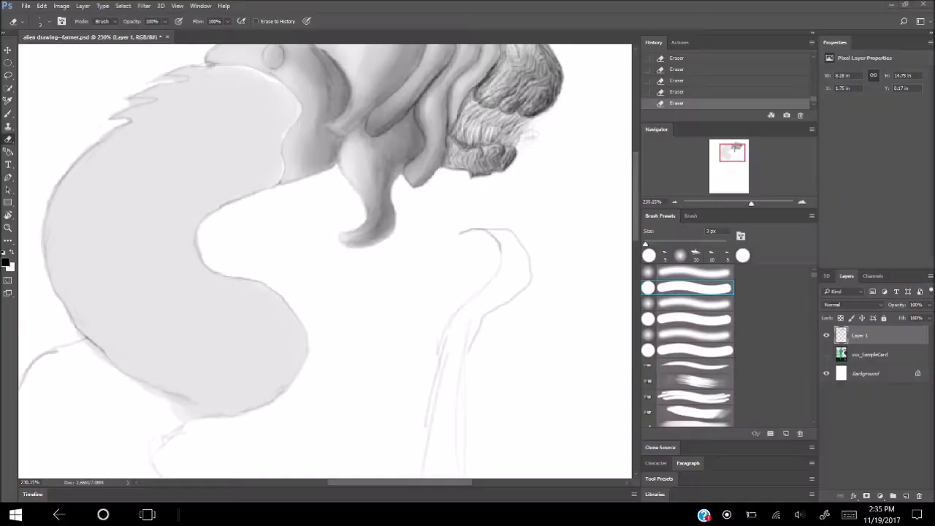
click(171, 515)
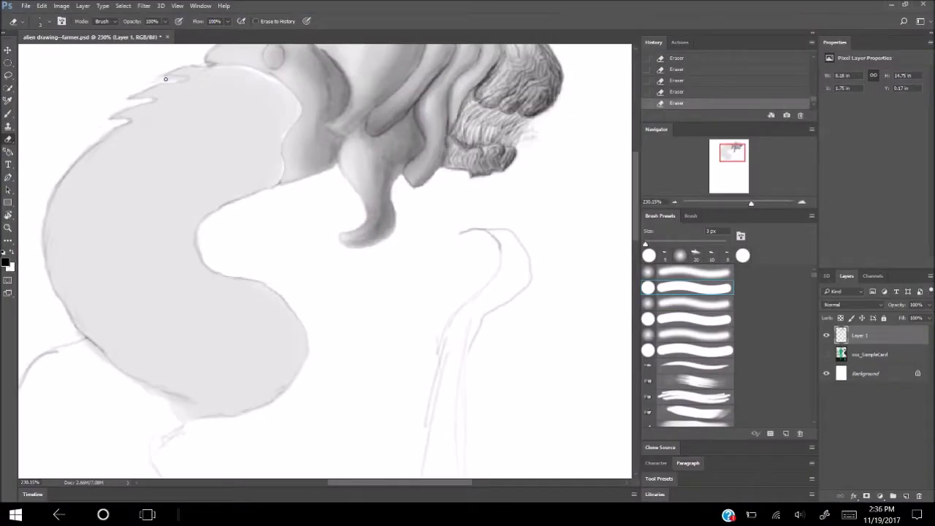
Shade softly down the tail and erase overspill below its lower edge with a 30 px eraser.
key(b)
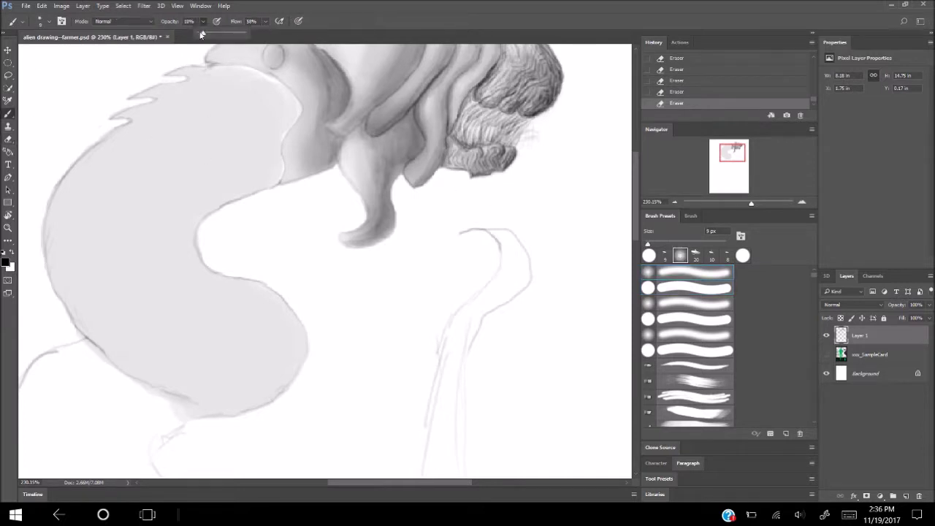
mouse_move(261, 115)
mouse_down()
mouse_move(265, 390)
mouse_move(293, 341)
mouse_move(183, 330)
mouse_move(328, 200)
mouse_move(209, 246)
mouse_move(292, 241)
mouse_move(332, 300)
mouse_move(344, 355)
mouse_move(296, 261)
mouse_move(223, 230)
mouse_move(302, 203)
mouse_up()
key(e)
key(bracketright)
key(bracketright)
key(bracketright)
key(bracketleft)
key(bracketleft)
key(bracketleft)
drag(320, 435, 322, 371)
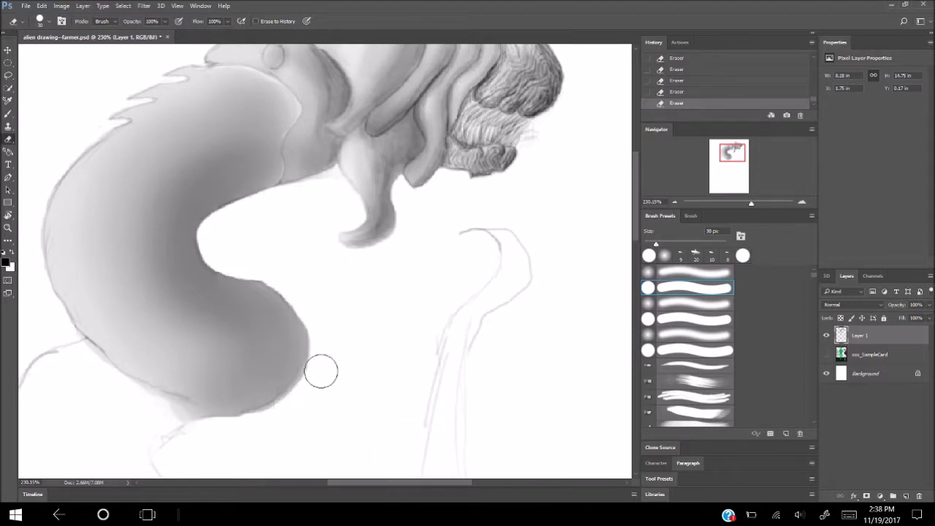
Try strokes near the neck edge, undo them, and zoom out to the whole page.
key(b)
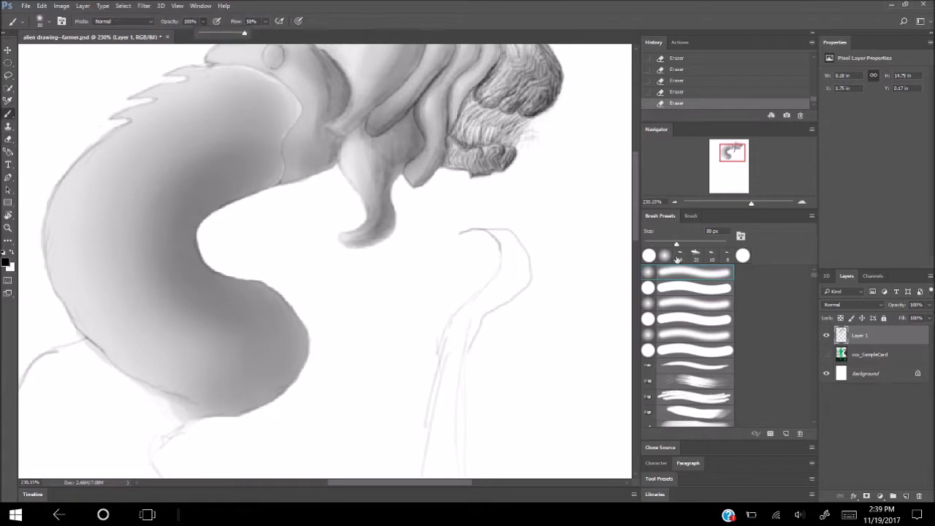
drag(271, 83, 302, 105)
key(ctrl+z)
scroll(619, 228, up, 2)
mouse_move(235, 192)
mouse_down()
mouse_move(263, 184)
mouse_move(267, 151)
mouse_move(157, 219)
mouse_up()
key(ctrl+z)
key(ctrl+z)
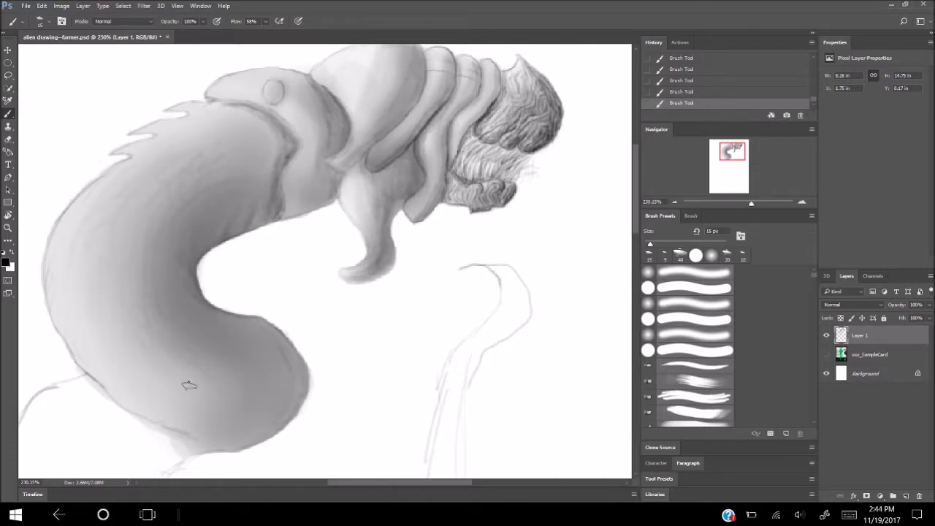
key(ctrl+minus)
key(ctrl+minus)
key(ctrl+minus)
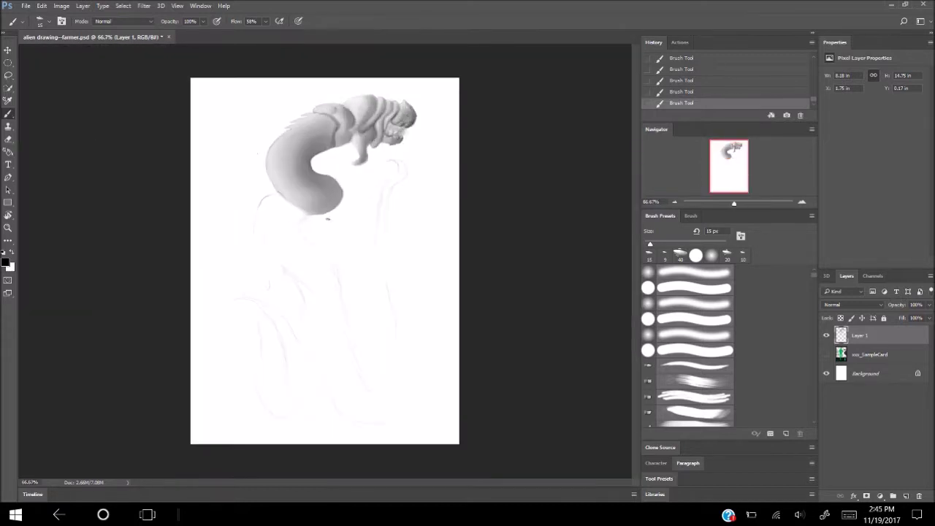
Step back recent strokes, then paint soft white strokes near the tail and a body highlight.
key(ctrl+plus)
key(ctrl+minus)
key(ctrl+alt+z)
key(ctrl+alt+z)
key(ctrl+alt+z)
click(694, 273)
click(5, 261)
click(547, 142)
click(766, 136)
mouse_move(267, 155)
mouse_down()
mouse_move(277, 199)
mouse_move(307, 207)
mouse_up()
drag(348, 131, 358, 105)
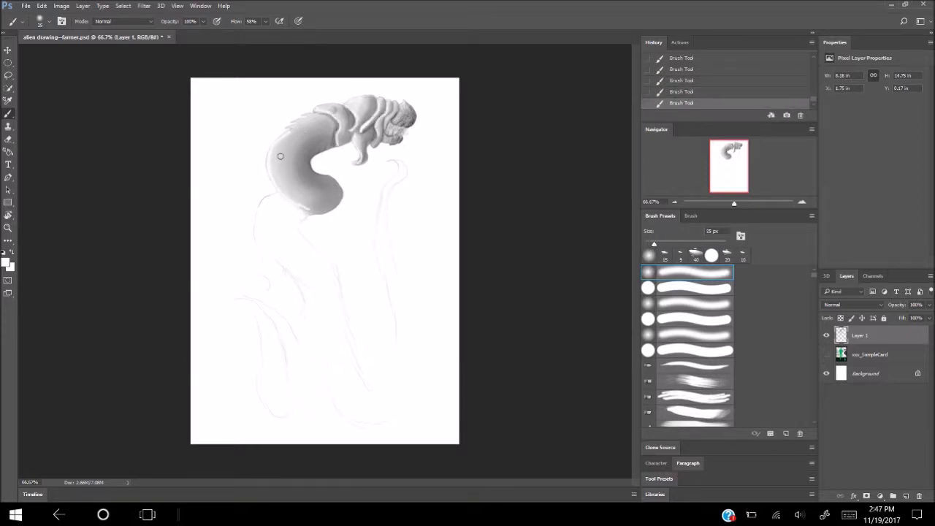
Paint a soft 23%-opacity shading stroke on the body, then shrink the brush to 10 px.
key(1)
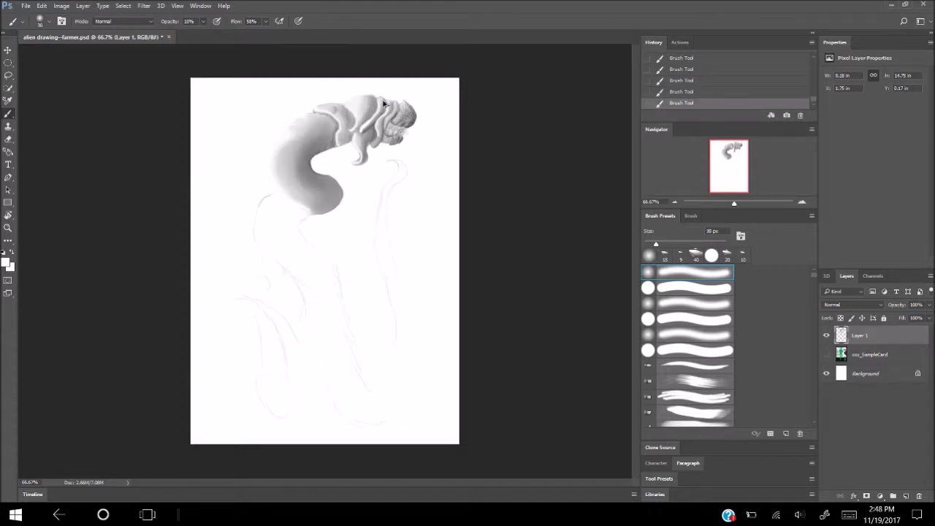
key(ctrl+z)
key(ctrl+z)
key(ctrl+z)
key(0)
key(bracketright)
key(bracketright)
key(bracketright)
key(2)
key(3)
drag(307, 208, 282, 134)
key(bracketleft)
key(bracketleft)
key(bracketleft)
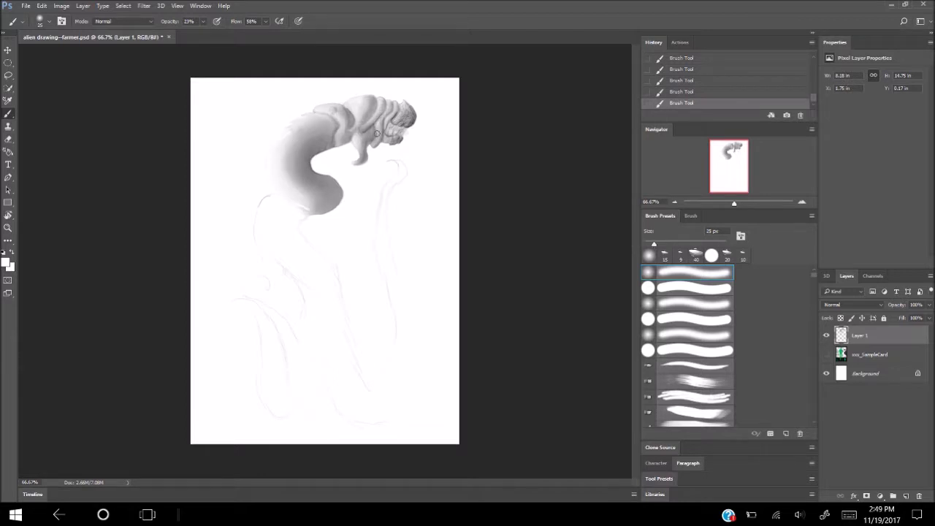
key(bracketleft)
key(bracketleft)
key(bracketleft)
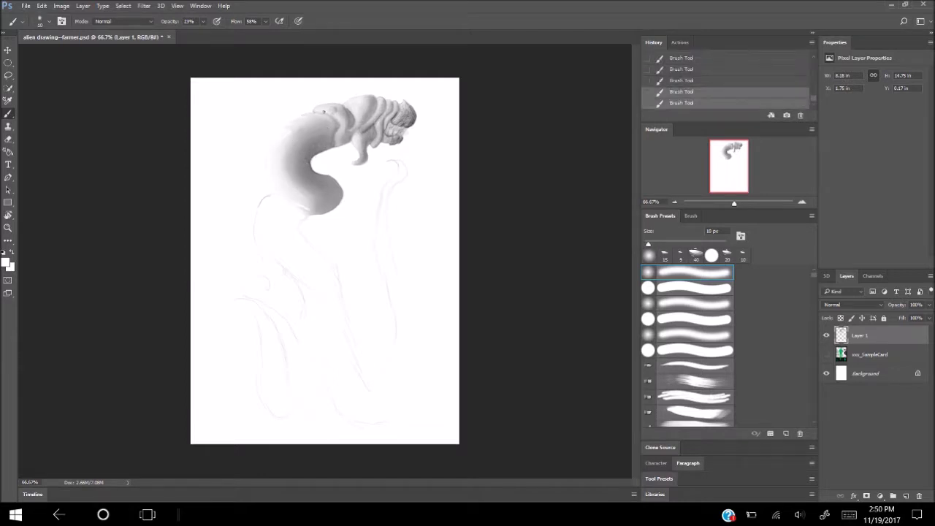
Erase a faint stray sketch line on the base and set the painting colour to black.
key(e)
drag(304, 265, 305, 306)
key(b)
click(6, 262)
key(Return)
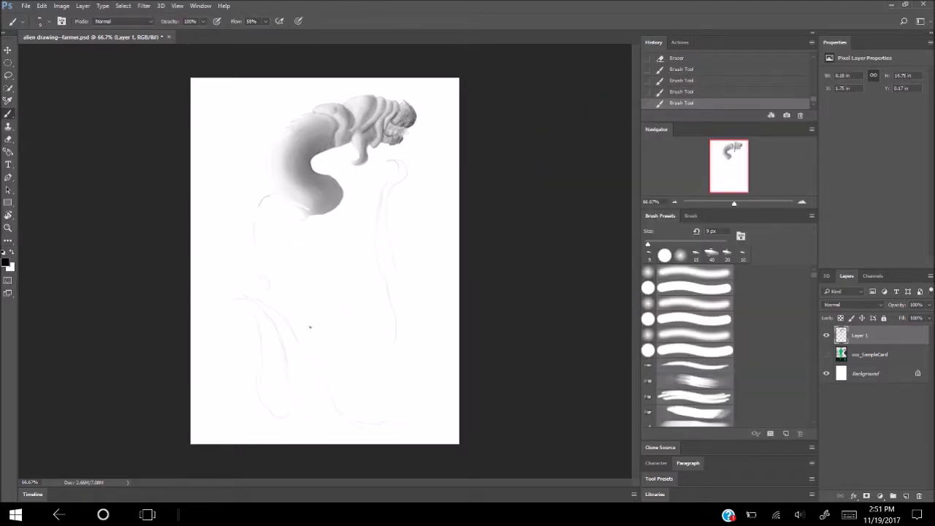
key(e)
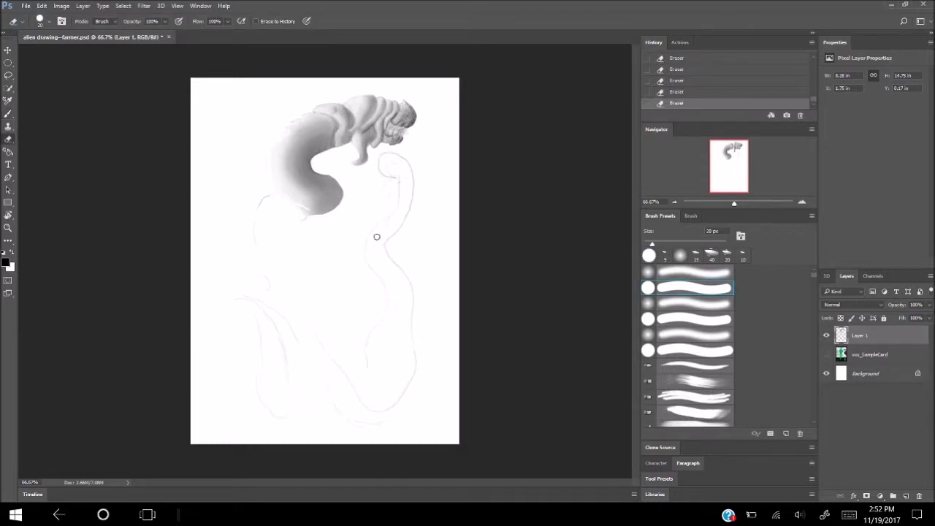
key(b)
Draw a curling tentacle outline on the base and erase a small stray spot nearby.
key(ctrl+alt+z)
key(ctrl+alt+z)
key(ctrl+alt+z)
drag(311, 214, 318, 217)
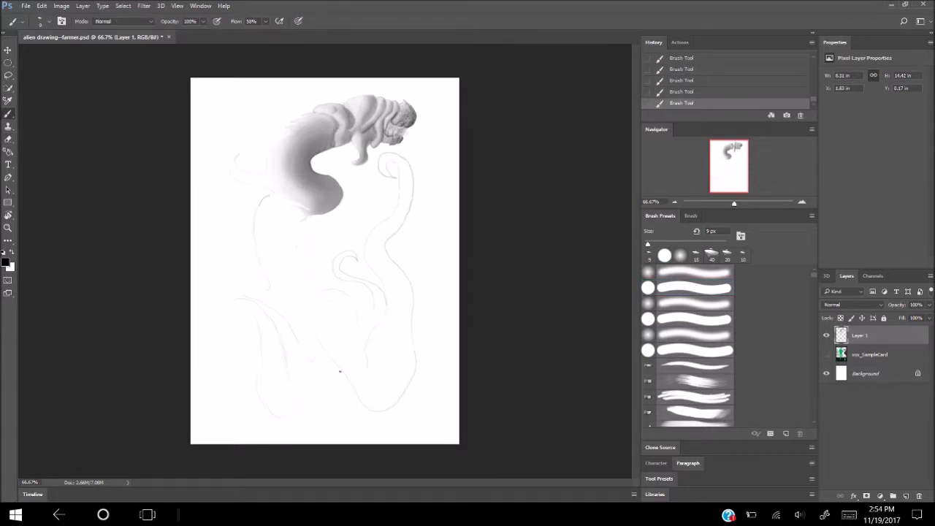
key(e)
click(300, 310)
key(b)
click(147, 514)
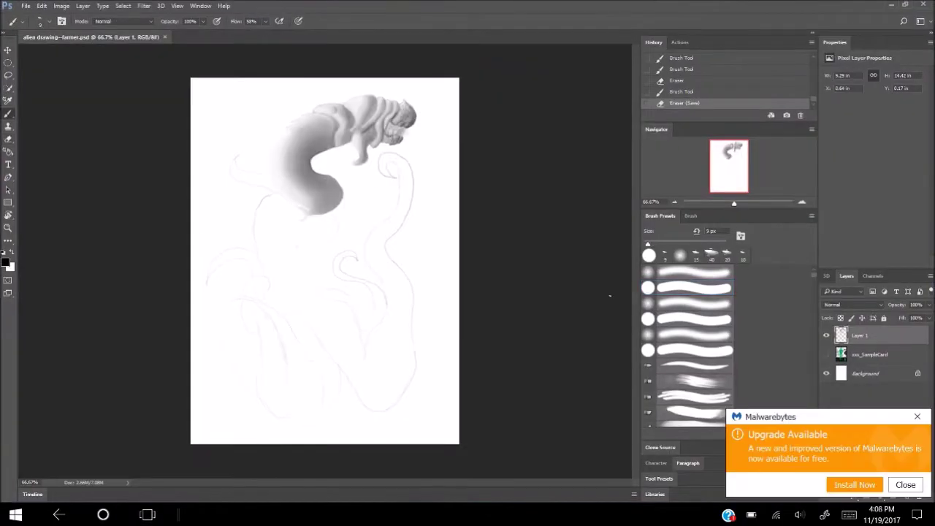
Paint a darker band down the tube's right edge with a 40–50 px brush.
key(bracketright)
key(bracketright)
key(bracketright)
mouse_move(276, 298)
mouse_down()
mouse_move(288, 255)
mouse_move(299, 292)
mouse_up()
key(ctrl+z)
scroll(346, 217, up, 1)
scroll(234, 269, up, 1)
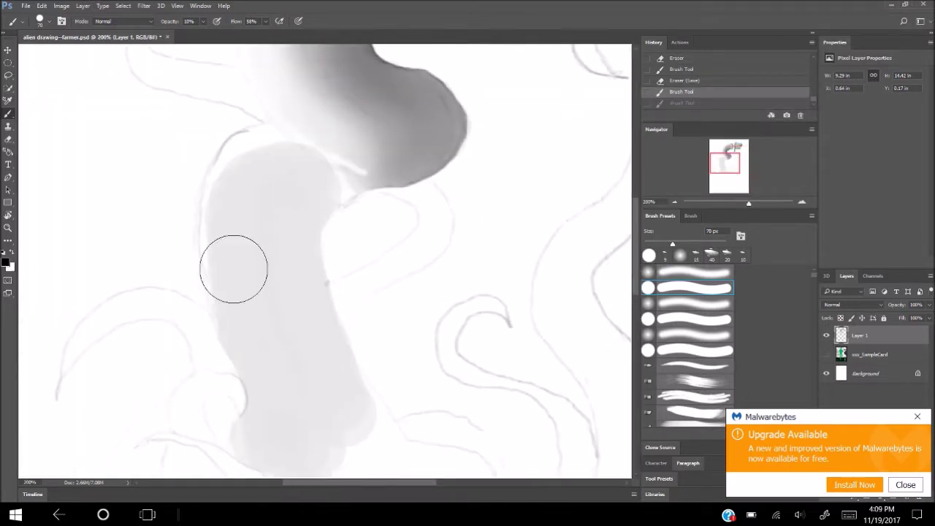
key(bracketleft)
key(bracketleft)
key(bracketleft)
mouse_move(319, 209)
mouse_down()
mouse_move(344, 375)
mouse_move(338, 198)
mouse_up()
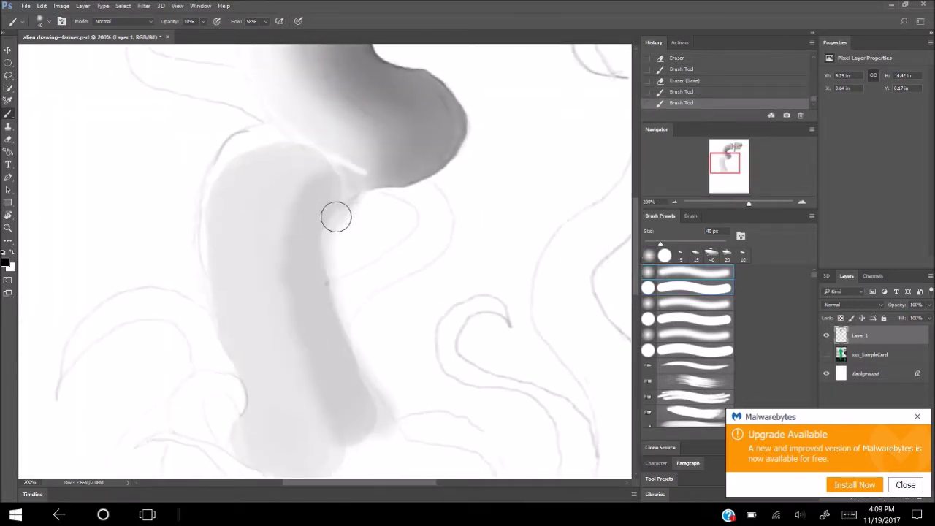
key(bracketright)
key(bracketright)
mouse_move(331, 202)
mouse_down()
mouse_move(317, 350)
mouse_move(368, 365)
mouse_move(370, 305)
mouse_up()
Paint a vertical stroke down the tube with a flat elliptical brush tip.
key(period)
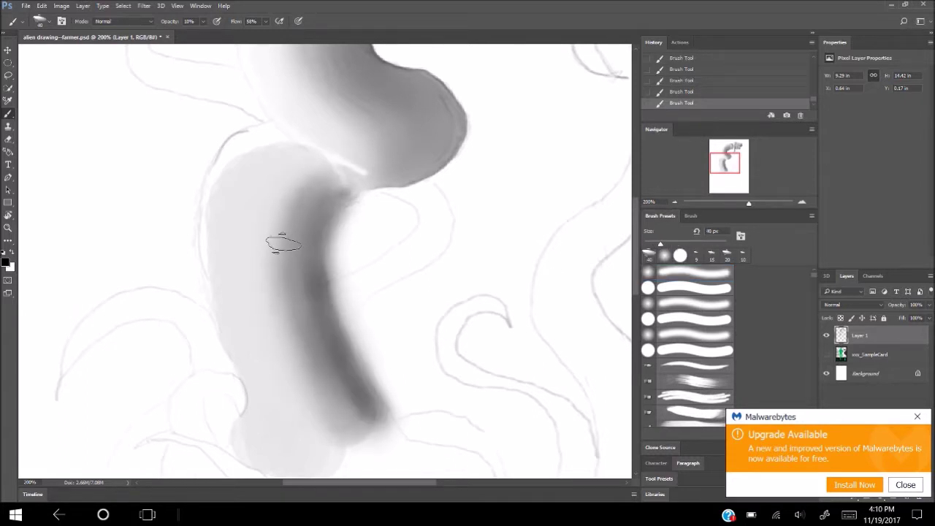
drag(271, 366, 264, 176)
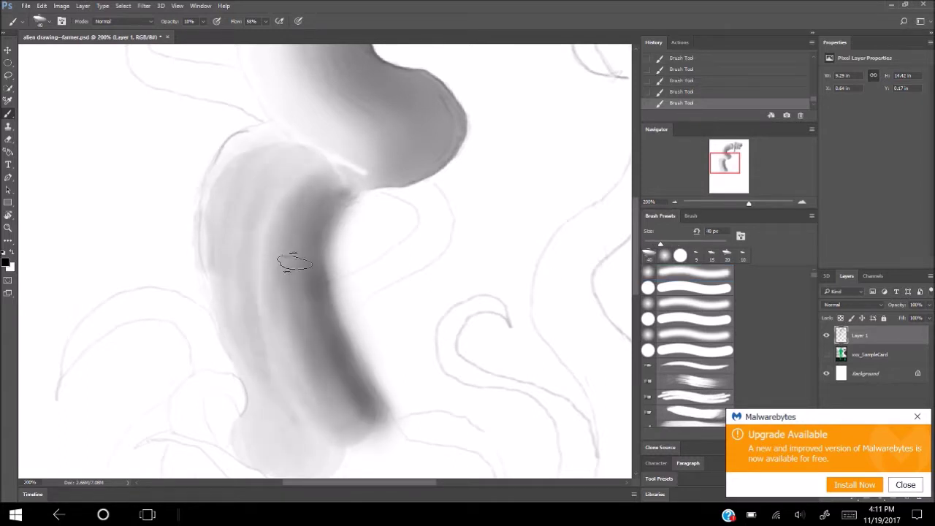
key(comma)
key(0)
key(bracketright)
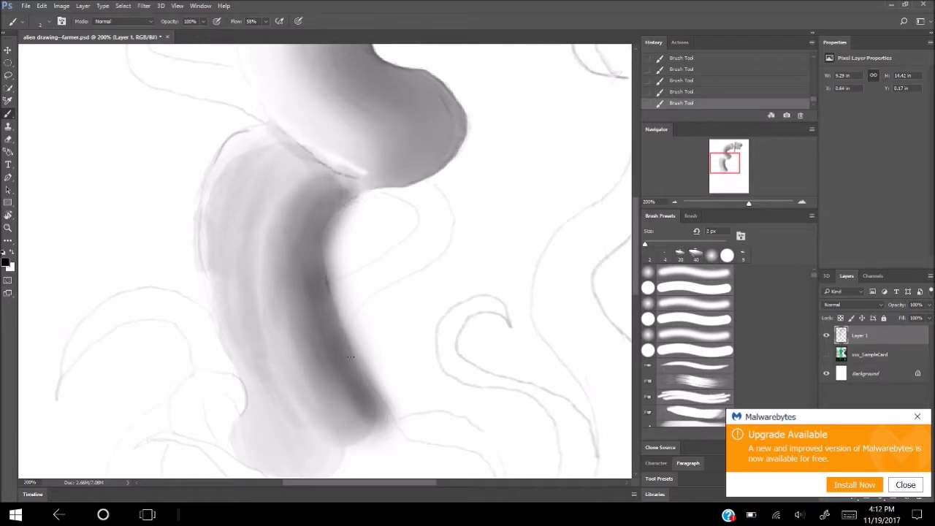
Erase and soften along the tube's right edge, then undo the edge erasing.
key(e)
drag(343, 219, 341, 255)
mouse_move(340, 199)
mouse_down()
mouse_move(344, 271)
mouse_move(374, 363)
mouse_up()
drag(351, 329, 394, 393)
drag(333, 248, 366, 331)
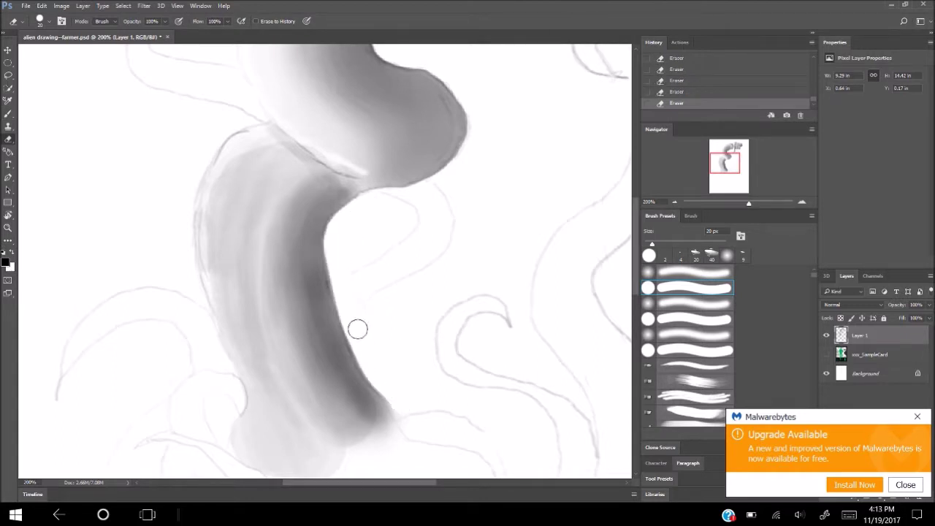
key(ctrl+0)
key(ctrl+1)
key(bracketright)
key(bracketright)
key(bracketright)
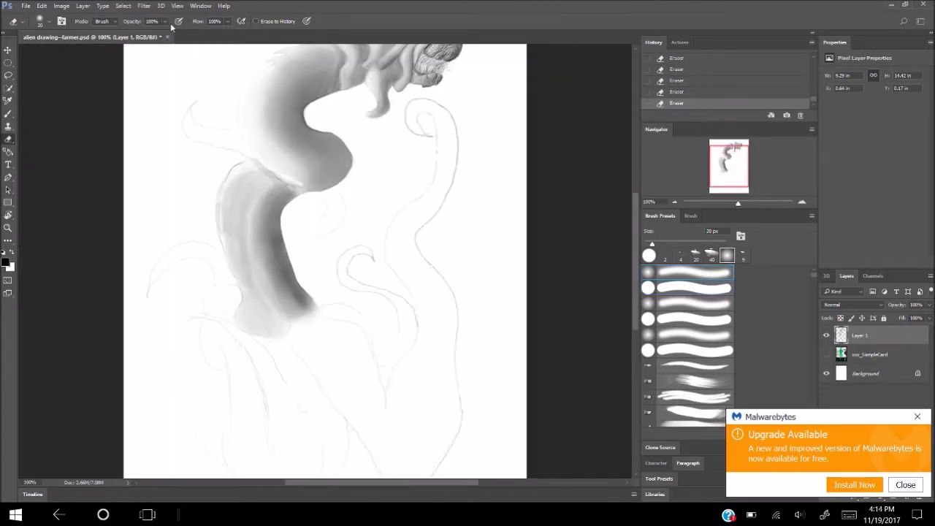
key(ctrl+alt+z)
key(ctrl+alt+z)
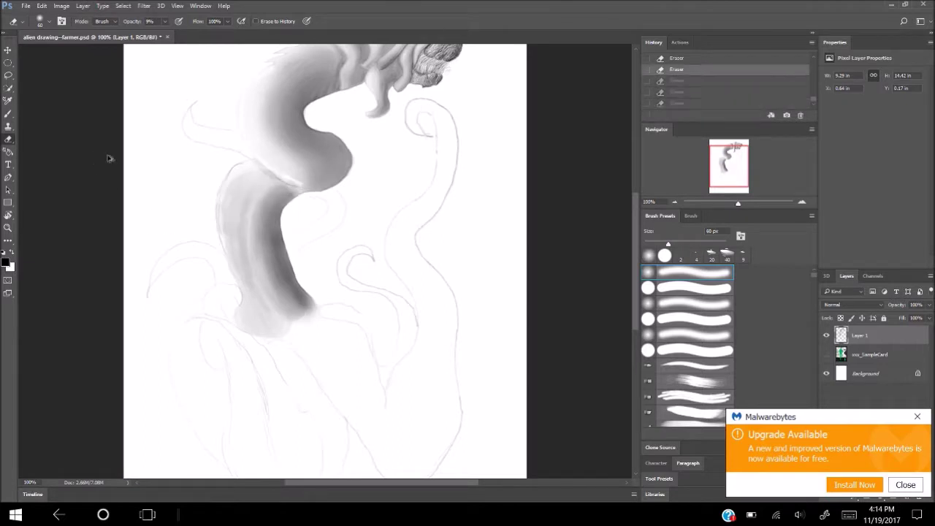
key(ctrl+alt+z)
key(ctrl+alt+z)
Zoom in closer and shade the tube's edge with a 15 px brush.
key(b)
key(bracketright)
key(bracketright)
key(bracketright)
click(271, 184)
key(ctrl+plus)
key(ctrl+plus)
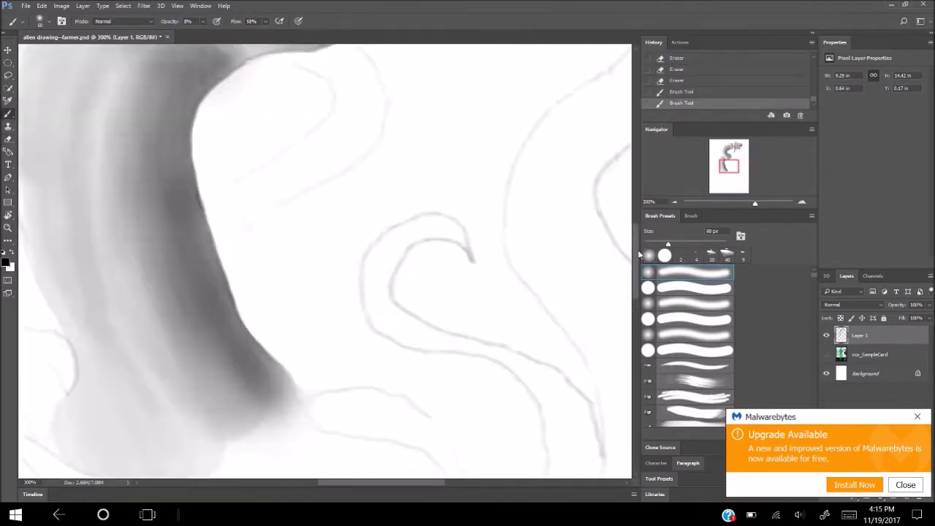
scroll(209, 209, up, 3)
drag(244, 213, 164, 185)
key(bracketright)
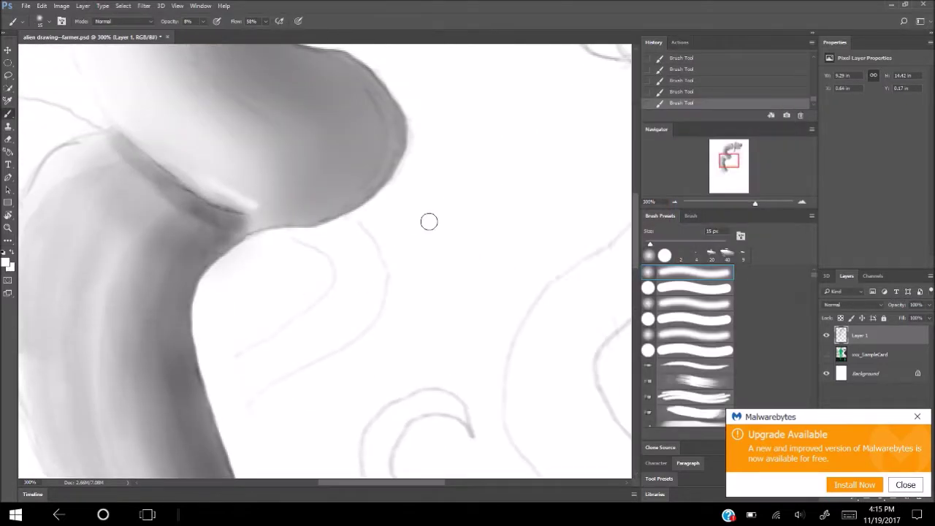
key(bracketright)
key(bracketright)
key(bracketright)
key(ctrl+minus)
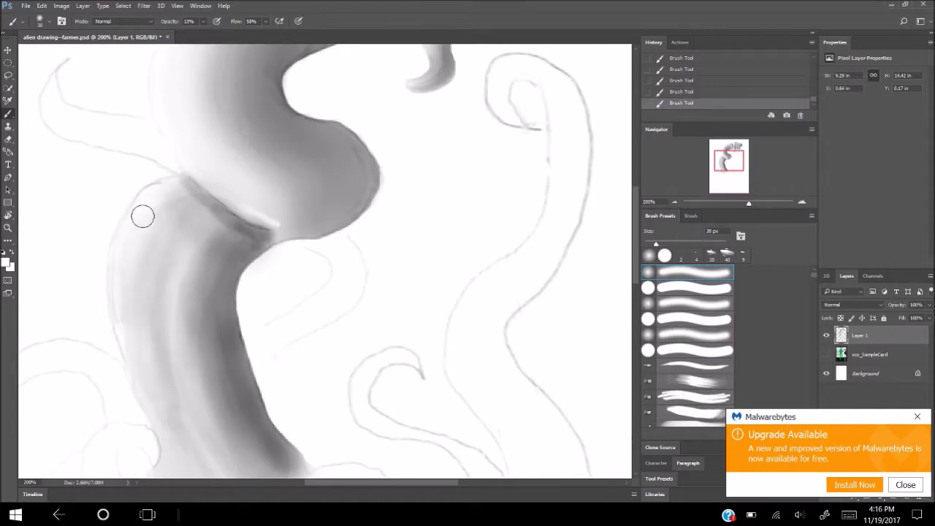
Set the brush to black at full opacity, sized from 2 to 5 px.
key(d)
key(0)
key(bracketleft)
key(bracketleft)
key(bracketleft)
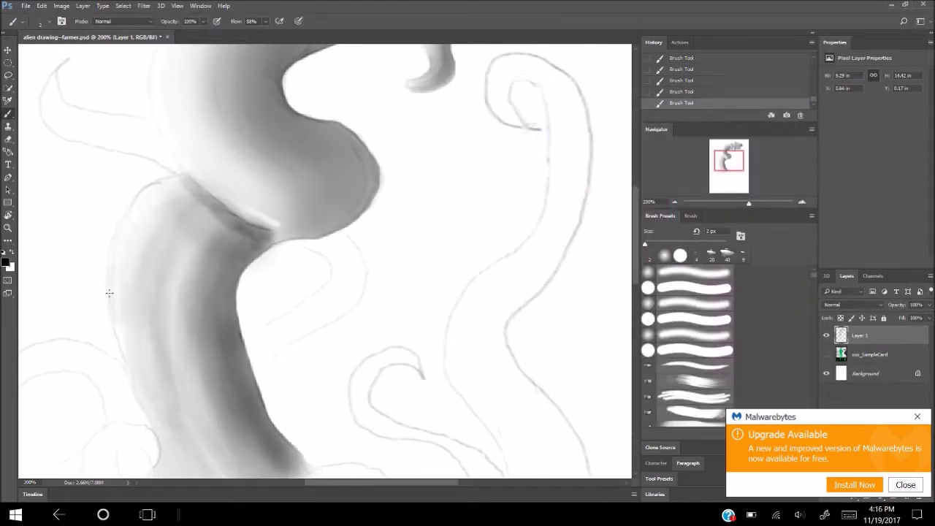
key(bracketright)
key(bracketright)
key(bracketright)
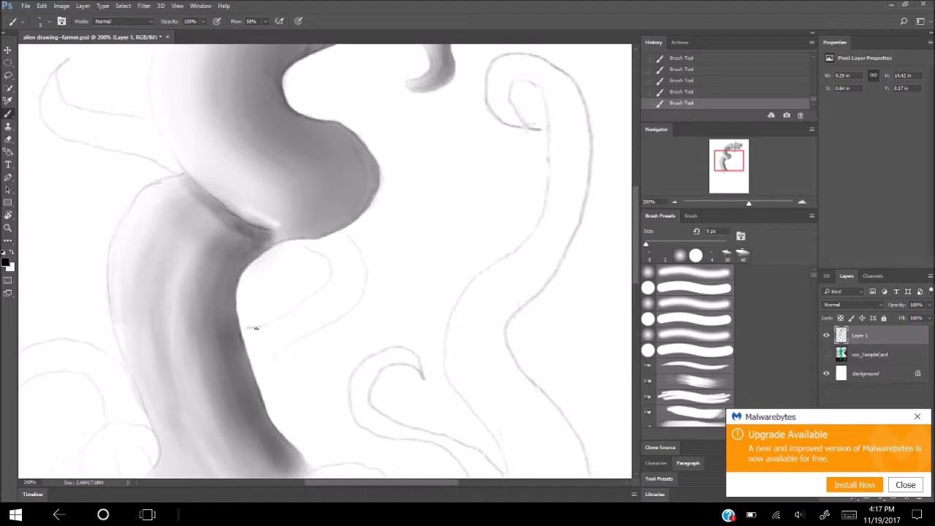
key(period)
Block in a light grey loop at 10% opacity and carve its curve with a 15 px eraser.
key(1)
mouse_move(344, 263)
mouse_down()
mouse_move(297, 322)
mouse_move(349, 253)
mouse_up()
key(e)
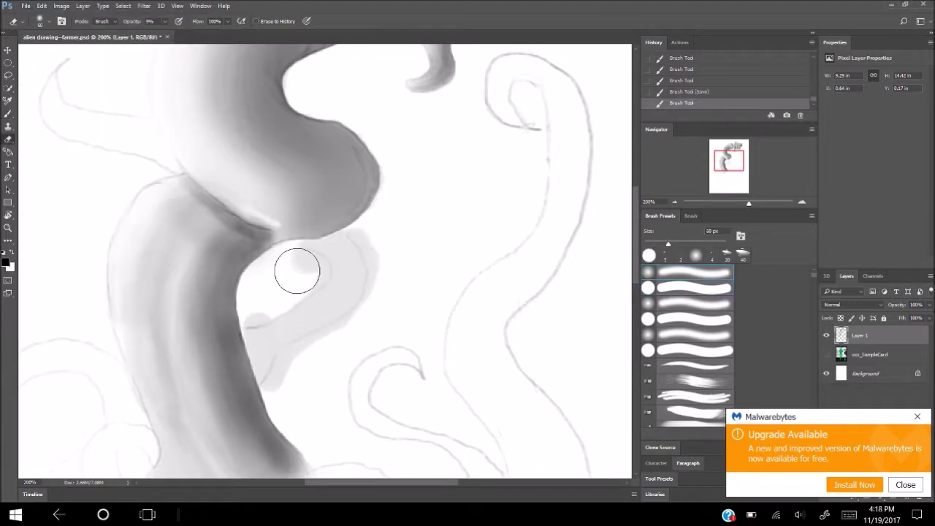
drag(296, 268, 314, 248)
key(bracketleft)
key(bracketleft)
key(bracketleft)
drag(356, 236, 361, 267)
drag(299, 255, 249, 320)
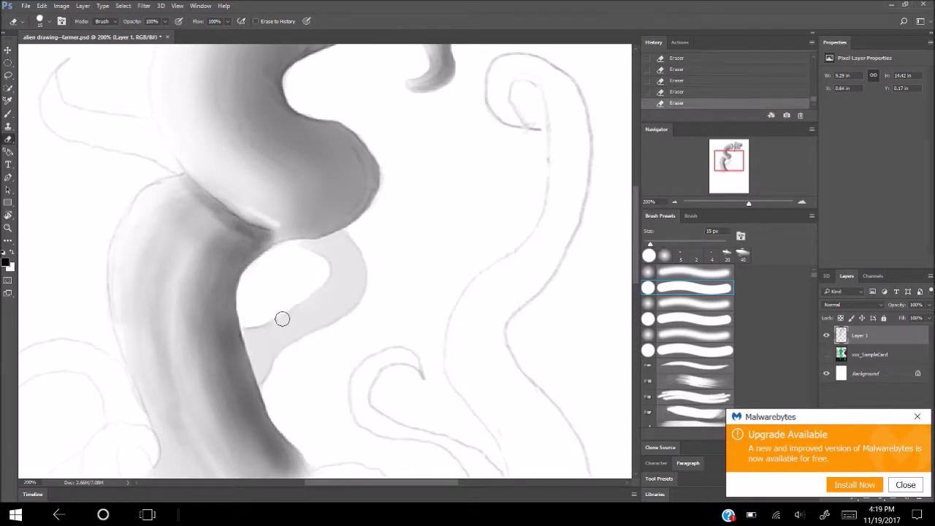
Shade along the new loop with a soft 40 px brush at 9%, then erase shading outside its edge.
key(b)
click(250, 329)
key(comma)
key(0)
key(9)
mouse_move(285, 355)
mouse_down()
mouse_move(361, 275)
mouse_move(320, 333)
mouse_up()
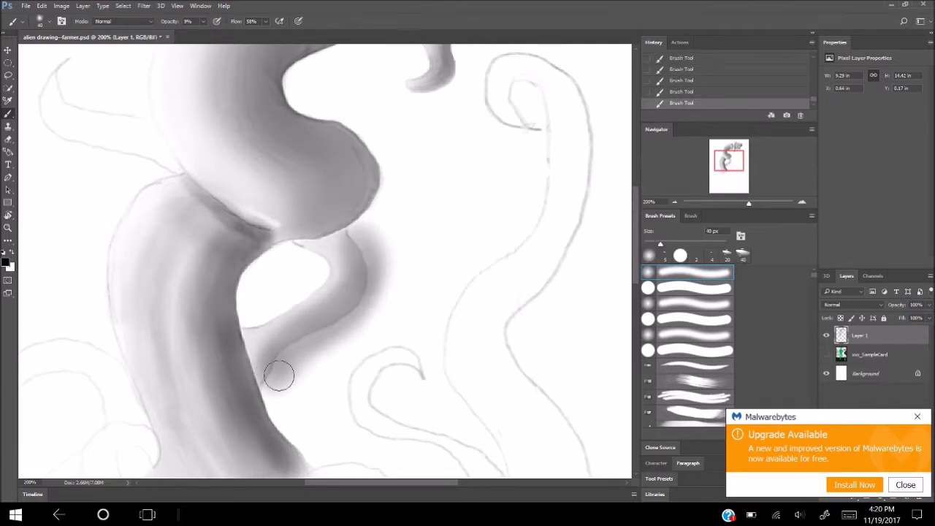
key(e)
drag(385, 255, 306, 350)
drag(396, 197, 369, 311)
key(bracketleft)
key(bracketleft)
key(bracketleft)
With a 20 px tip at 9% opacity, shade the loop and the edge under the upper bend.
click(727, 255)
drag(165, 21, 126, 36)
key(b)
drag(334, 255, 354, 292)
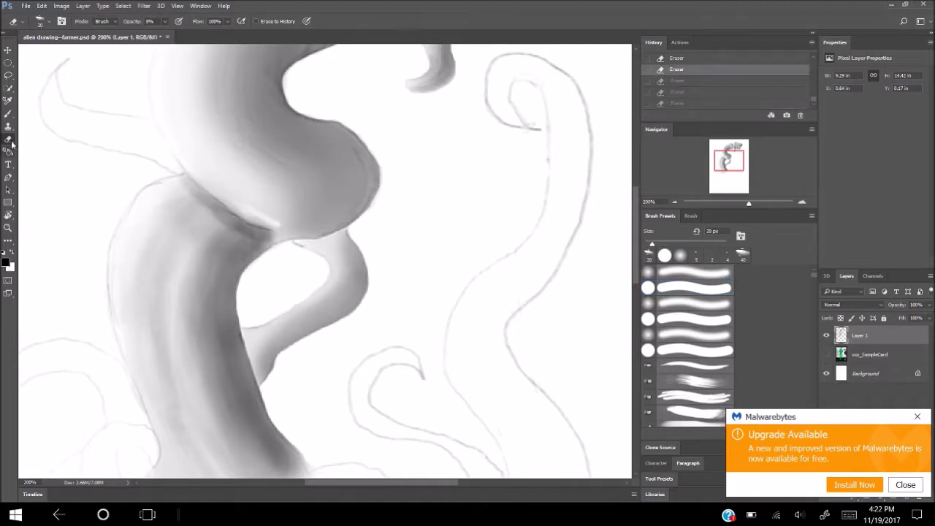
key(ctrl+z)
click(202, 21)
drag(203, 37, 206, 36)
drag(349, 288, 260, 365)
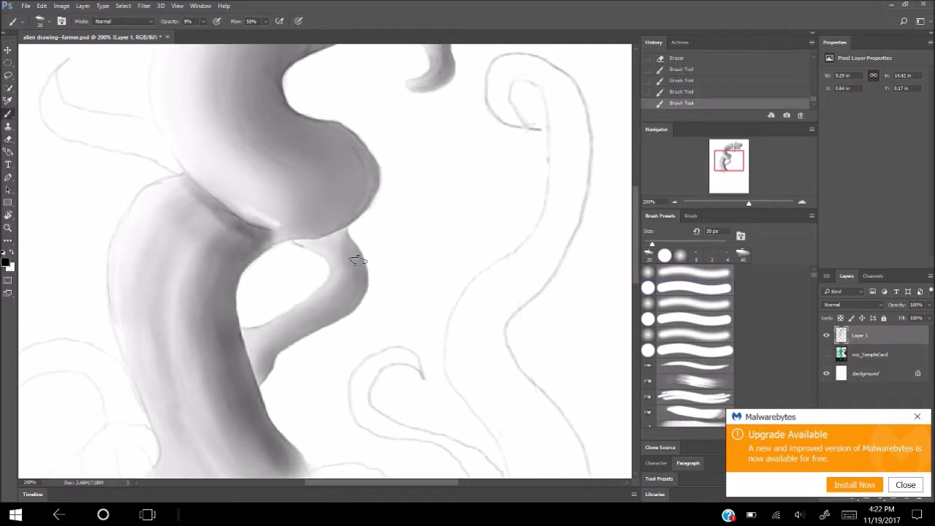
drag(318, 236, 311, 249)
drag(287, 368, 470, 433)
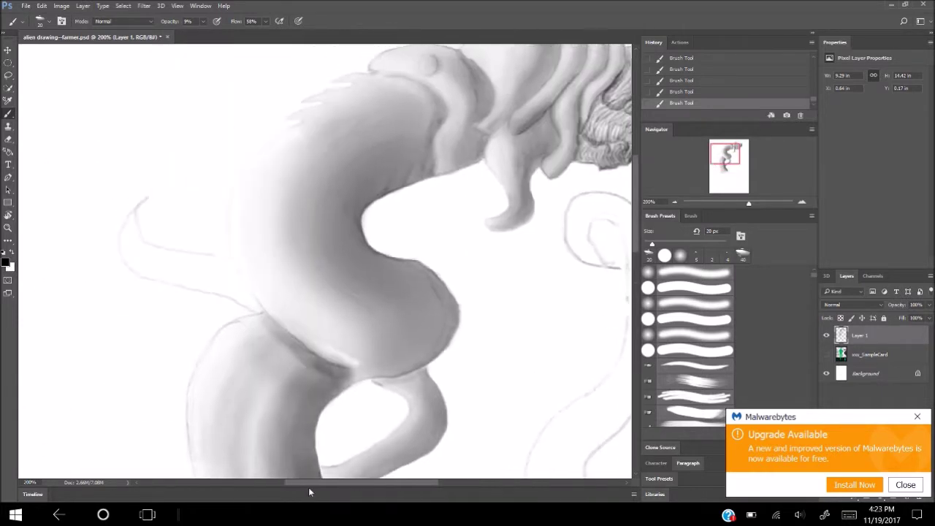
Fill the tail with grey and erase the grey halo along its edges.
key(ctrl+alt+z)
key(ctrl+alt+z)
mouse_move(322, 259)
mouse_down()
mouse_move(312, 299)
mouse_move(328, 266)
mouse_up()
key(e)
key(0)
mouse_move(274, 219)
mouse_down()
mouse_move(287, 233)
mouse_move(278, 244)
mouse_up()
drag(247, 208, 259, 227)
mouse_move(239, 194)
mouse_down()
mouse_move(298, 300)
mouse_move(333, 308)
mouse_up()
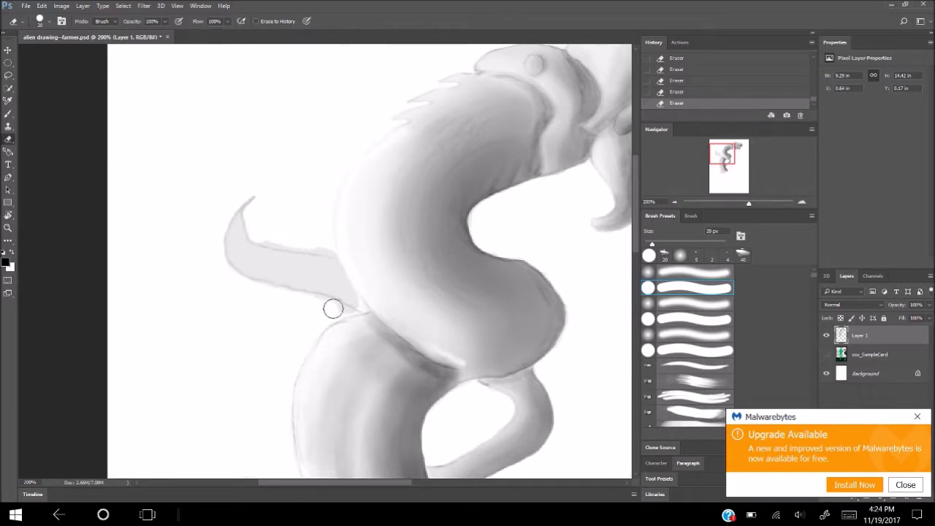
key(bracketleft)
key(bracketleft)
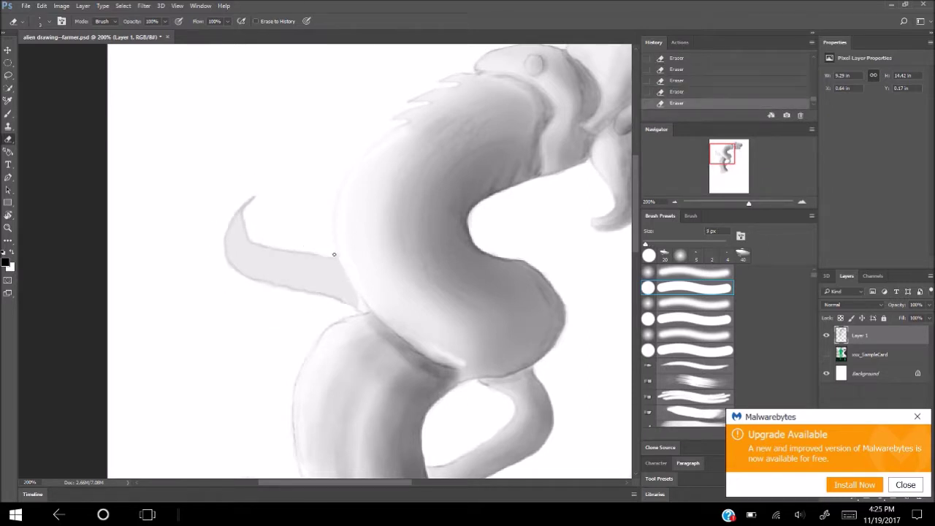
Shade across the tail, clean the halo around its tip, and add light shading strokes.
key(b)
mouse_move(289, 248)
mouse_down()
mouse_move(246, 223)
mouse_move(255, 203)
mouse_move(349, 289)
mouse_up()
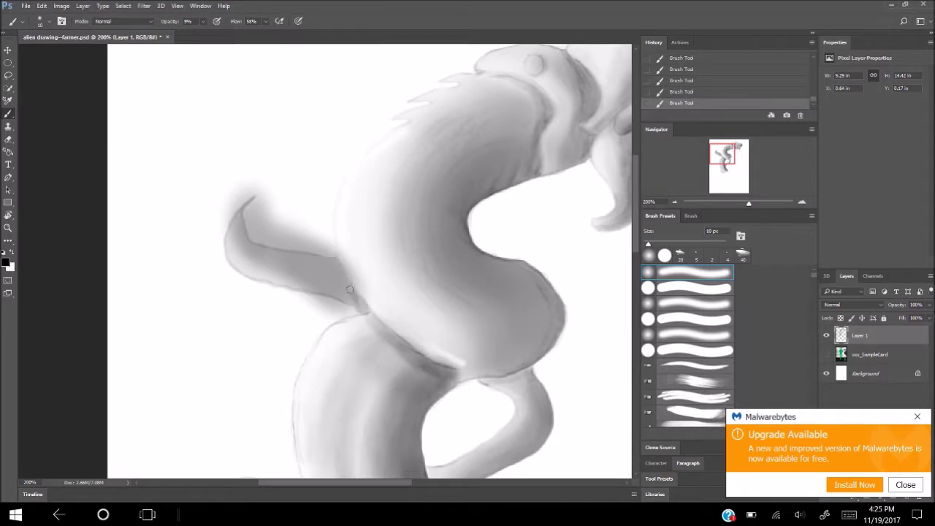
key(e)
mouse_move(267, 297)
mouse_down()
mouse_move(263, 207)
mouse_move(247, 179)
mouse_up()
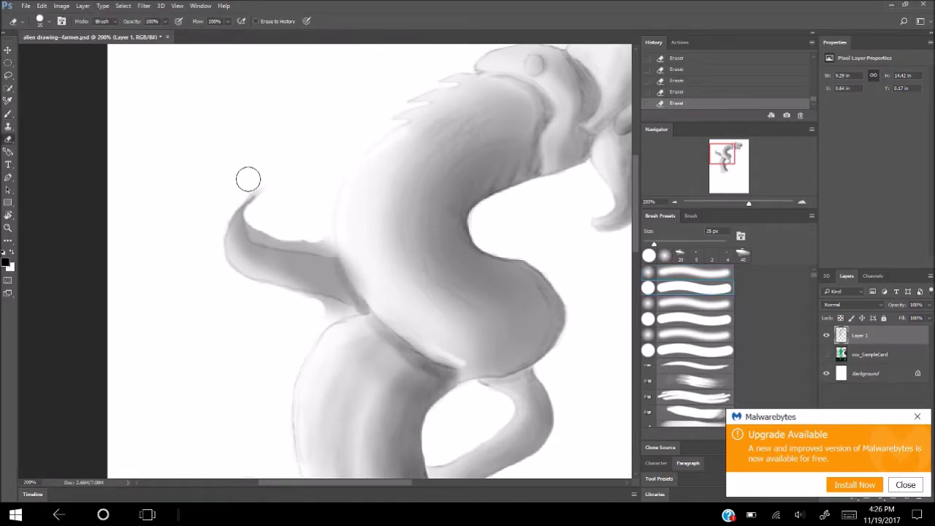
drag(271, 232, 310, 241)
key(bracketleft)
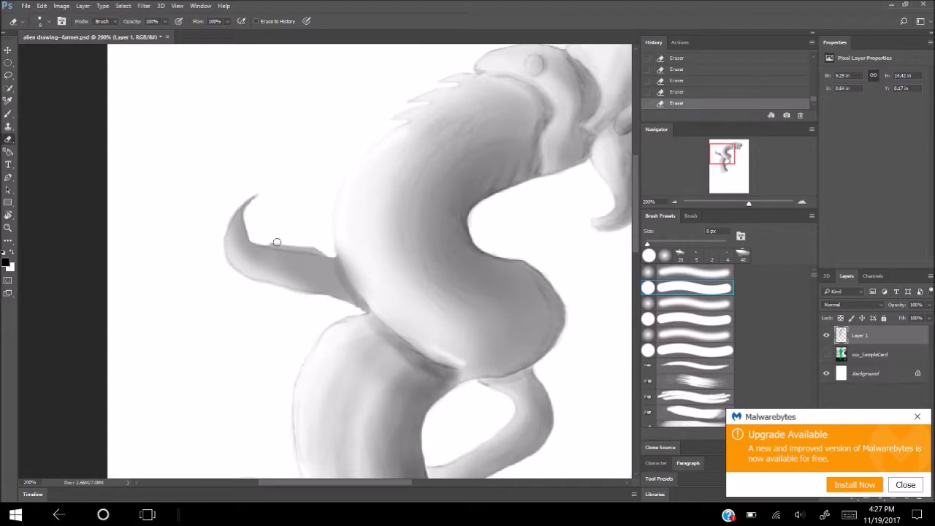
key(b)
drag(277, 266, 351, 292)
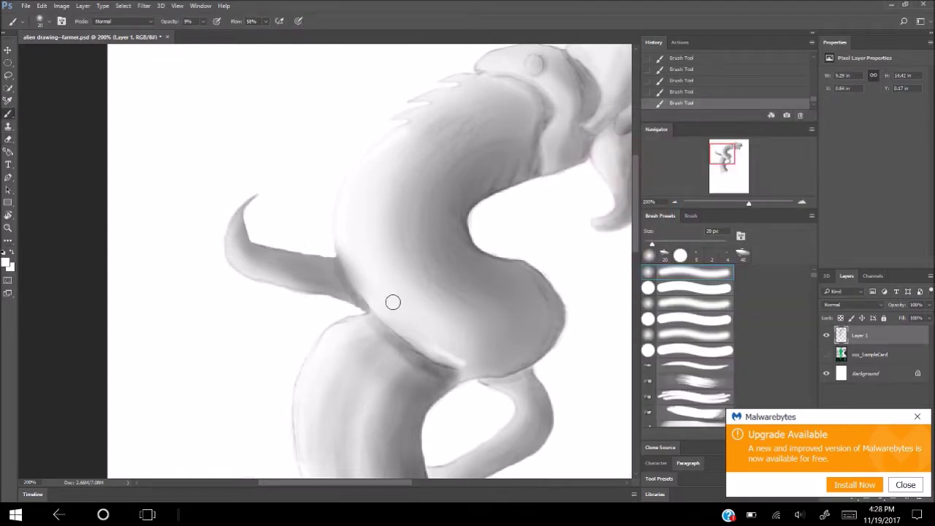
Zoom out to the whole painting and save it through the File menu.
key(ctrl+minus)
key(ctrl+minus)
click(26, 5)
click(104, 159)
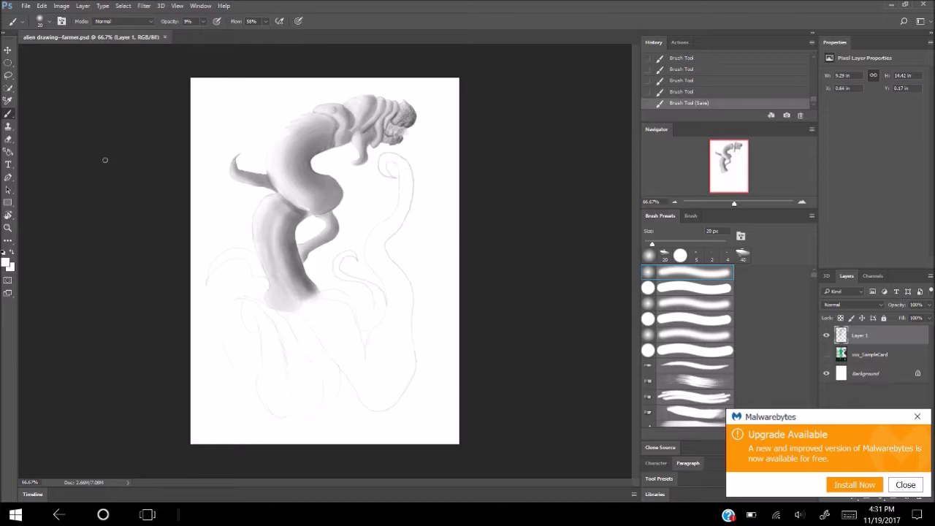
key(period)
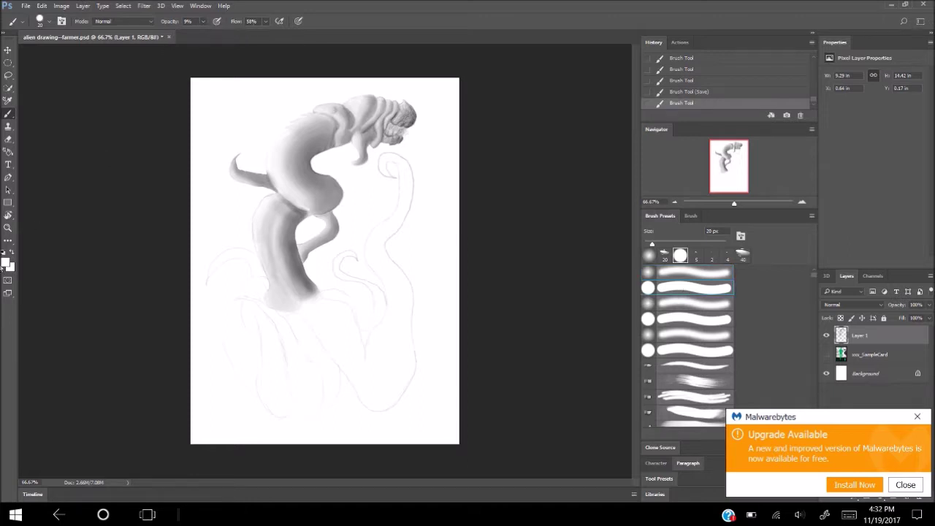
Block soft grey over the top of the tentacled base, undoing two trial strokes.
drag(394, 165, 409, 336)
key(ctrl+z)
drag(351, 343, 320, 323)
key(ctrl+z)
mouse_move(395, 166)
mouse_down()
mouse_move(406, 198)
mouse_move(371, 338)
mouse_move(330, 303)
mouse_move(284, 329)
mouse_move(250, 334)
mouse_move(251, 284)
mouse_up()
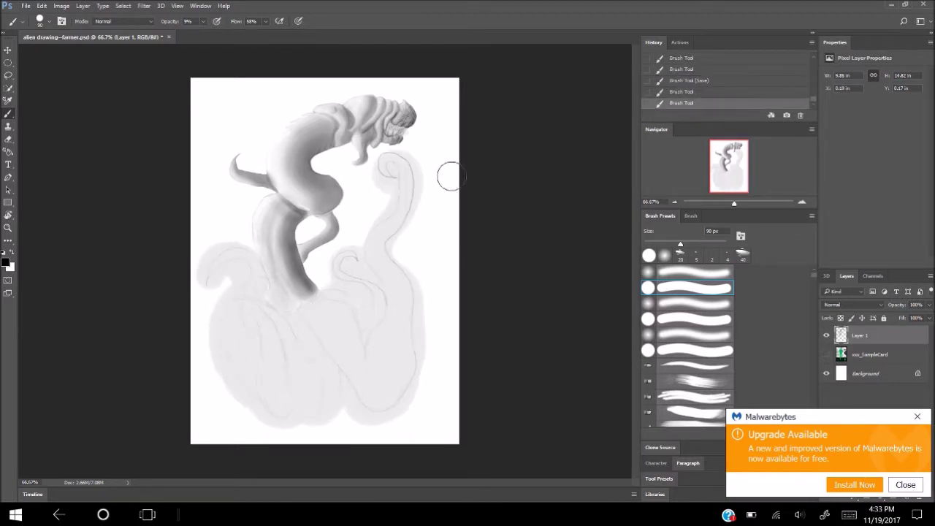
Zoom in and erase grey spilling past the tentacle's left and right edges and inner curl.
key(ctrl+plus)
key(ctrl+plus)
key(e)
drag(322, 264, 299, 253)
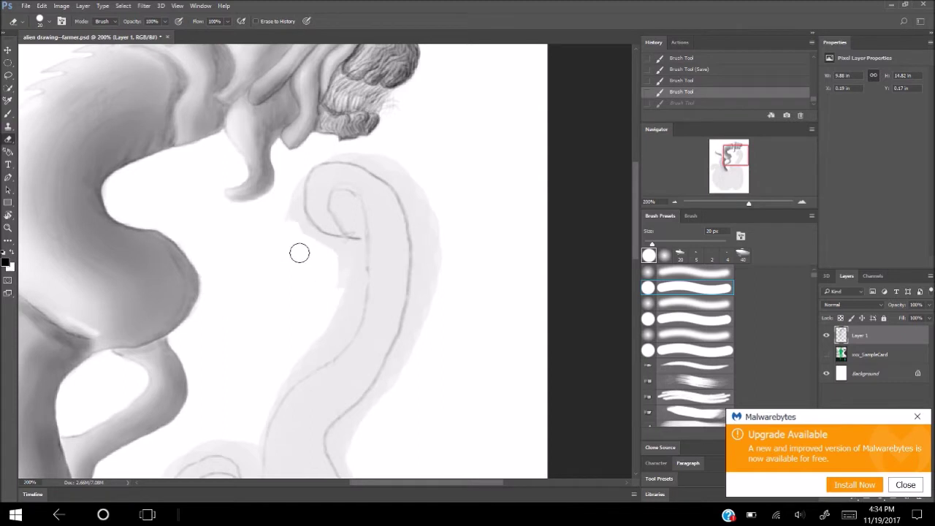
drag(443, 246, 422, 351)
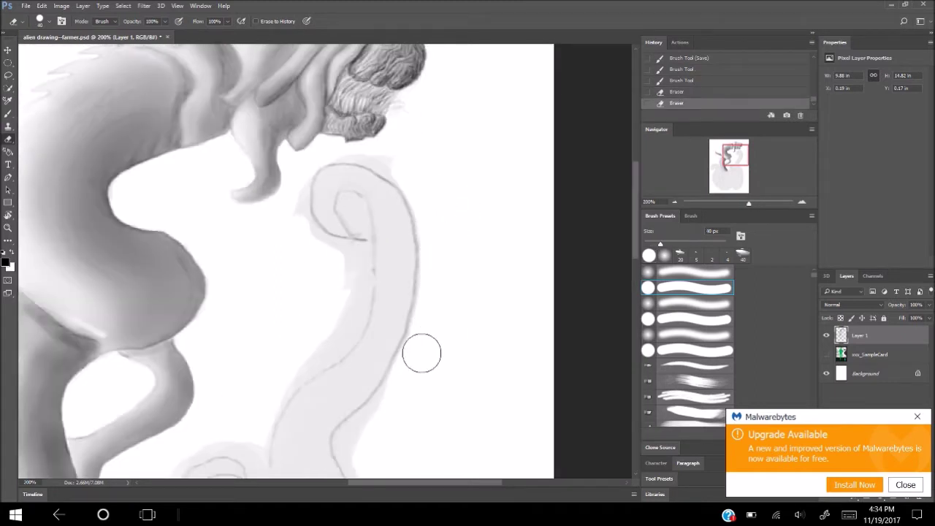
key(bracketleft)
key(bracketleft)
key(bracketleft)
key(bracketleft)
key(bracketleft)
key(bracketleft)
drag(361, 232, 345, 206)
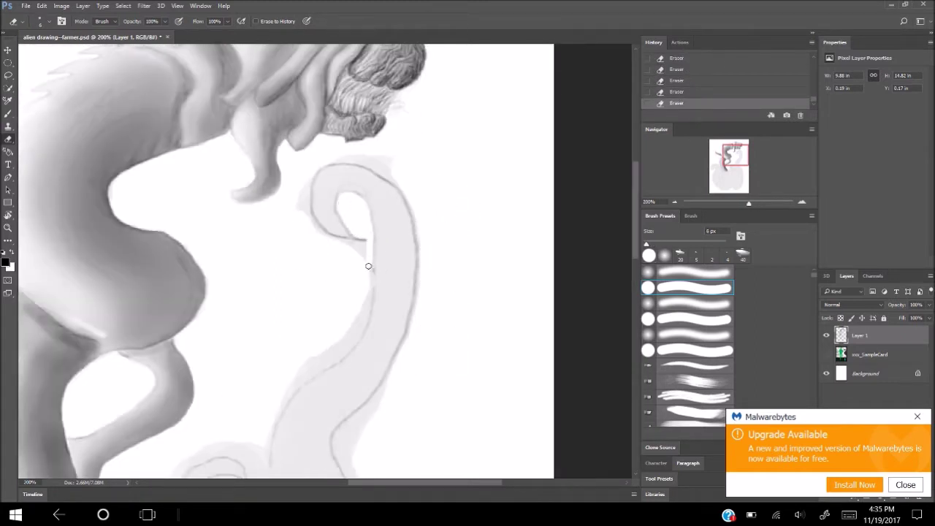
mouse_move(365, 282)
mouse_down()
mouse_move(317, 359)
mouse_move(368, 409)
mouse_move(350, 460)
mouse_up()
Erase the stray grey around the small curl, the upper curl's bump, and its halo.
scroll(553, 283, down, 5)
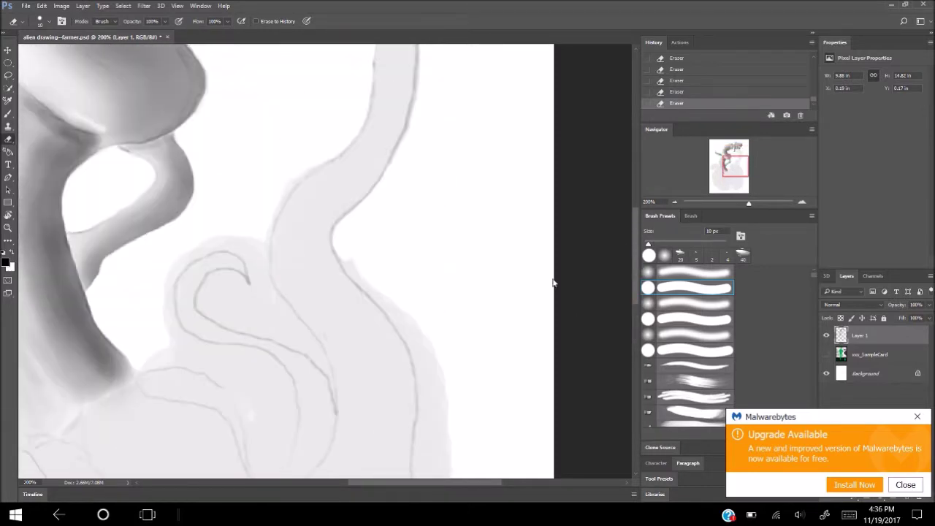
drag(360, 260, 423, 336)
scroll(545, 307, down, 2)
drag(447, 387, 413, 399)
key(bracketright)
key(bracketright)
key(bracketright)
drag(433, 237, 432, 388)
mouse_move(249, 222)
mouse_down()
mouse_move(224, 209)
mouse_move(209, 216)
mouse_up()
mouse_move(263, 194)
mouse_down()
mouse_move(273, 219)
mouse_move(161, 190)
mouse_move(204, 161)
mouse_up()
Clean the tentacle's inner edge and the broad overspill along the lower tentacle's bottom.
key(bracketleft)
key(bracketleft)
mouse_move(299, 233)
mouse_down()
mouse_move(328, 285)
mouse_move(202, 267)
mouse_move(271, 290)
mouse_move(265, 403)
mouse_up()
key(bracketright)
drag(635, 287, 635, 345)
drag(221, 393, 419, 337)
key(bracketright)
key(bracketright)
key(bracketright)
mouse_move(418, 336)
mouse_down()
mouse_move(440, 151)
mouse_move(455, 280)
mouse_move(358, 409)
mouse_move(167, 411)
mouse_move(334, 411)
mouse_move(225, 322)
mouse_move(203, 279)
mouse_up()
key(bracketleft)
key(bracketleft)
key(bracketleft)
key(bracketleft)
key(bracketleft)
key(bracketleft)
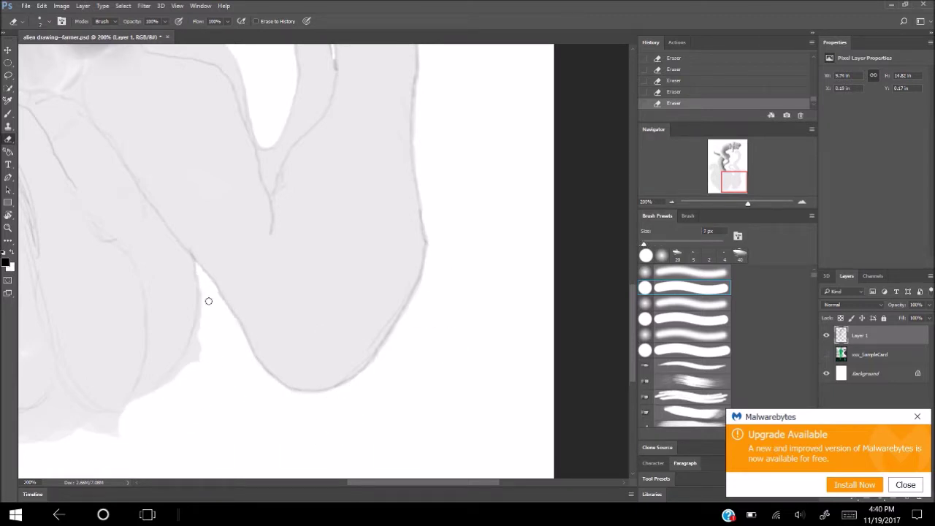
Erase grey outside the base's lower outline and along its bottom edge.
drag(169, 389, 195, 335)
drag(424, 482, 348, 483)
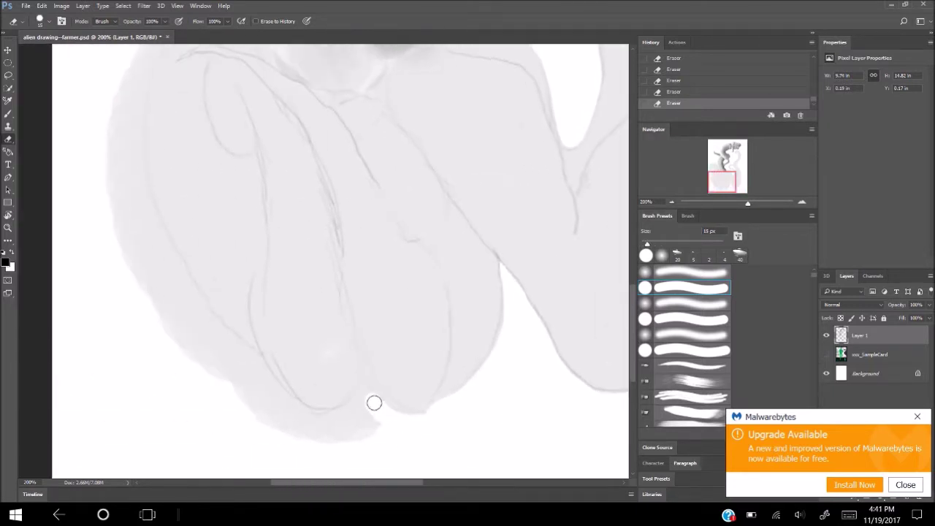
drag(405, 423, 428, 421)
mouse_move(162, 310)
mouse_down()
mouse_move(282, 405)
mouse_move(367, 445)
mouse_up()
scroll(219, 366, up, 3)
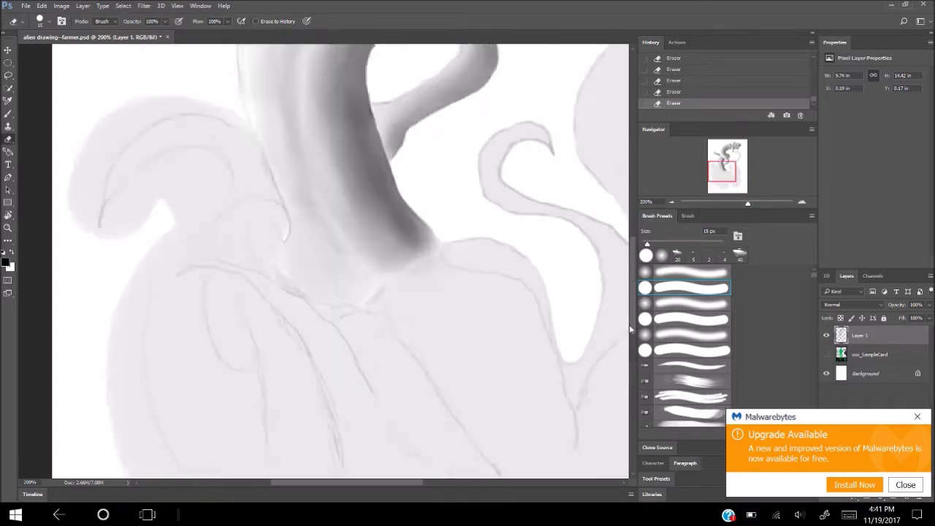
Erase grey beyond the base's left outline and around the left curl.
key(bracketright)
key(bracketright)
key(bracketright)
drag(167, 353, 217, 214)
scroll(217, 213, up, 5)
key(bracketleft)
mouse_move(227, 317)
mouse_down()
mouse_move(167, 167)
mouse_move(163, 226)
mouse_move(222, 191)
mouse_up()
key(bracketleft)
mouse_move(217, 276)
mouse_down()
mouse_move(233, 357)
mouse_move(222, 296)
mouse_up()
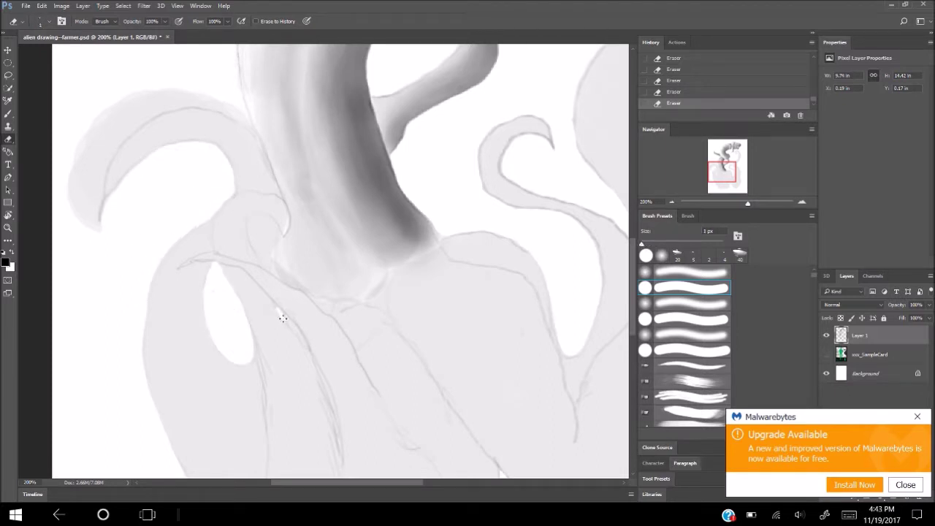
mouse_move(80, 209)
mouse_down()
mouse_move(92, 168)
mouse_move(144, 98)
mouse_up()
scroll(205, 294, up, 5)
key(bracketleft)
key(bracketleft)
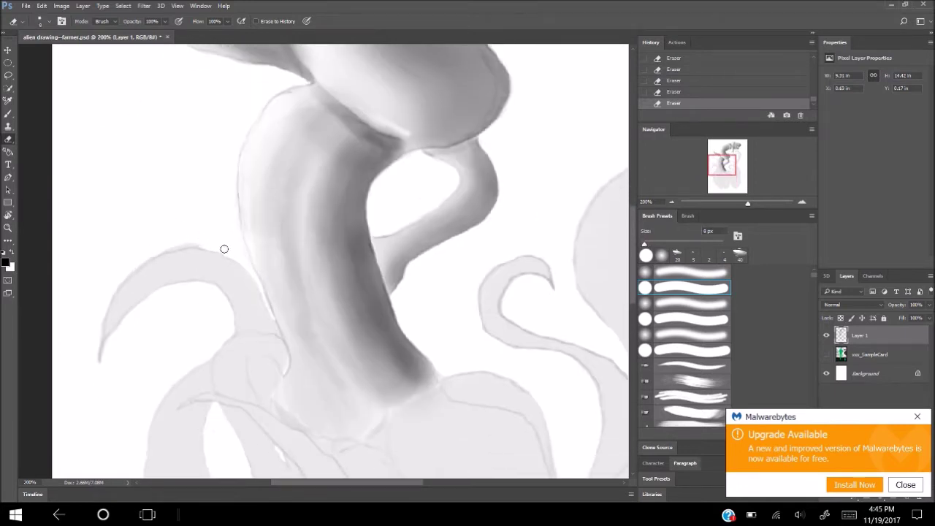
With an 8% opacity brush, paint soft grey beside the right tentacle.
key(ctrl+minus)
drag(165, 21, 124, 35)
key(b)
key(bracketright)
key(bracketright)
key(bracketright)
mouse_move(507, 146)
mouse_down()
mouse_move(533, 164)
mouse_move(528, 203)
mouse_move(606, 324)
mouse_up()
scroll(605, 324, down, 2)
mouse_move(541, 336)
mouse_down()
mouse_move(516, 367)
mouse_move(483, 468)
mouse_move(534, 157)
mouse_move(437, 399)
mouse_move(377, 344)
mouse_move(418, 467)
mouse_up()
Shade the small curled tentacle and lower-left bulb, then erase grey off the right tentacle's side.
key(bracketleft)
key(bracketleft)
mouse_move(413, 233)
mouse_down()
mouse_move(438, 261)
mouse_move(463, 337)
mouse_move(468, 271)
mouse_up()
mouse_move(390, 291)
mouse_down()
mouse_move(292, 253)
mouse_move(284, 431)
mouse_move(290, 312)
mouse_move(317, 378)
mouse_move(329, 361)
mouse_up()
key(e)
key(bracketright)
key(bracketright)
key(bracketright)
mouse_move(538, 160)
mouse_down()
mouse_move(564, 177)
mouse_move(547, 151)
mouse_move(536, 202)
mouse_move(504, 220)
mouse_up()
key(ctrl+minus)
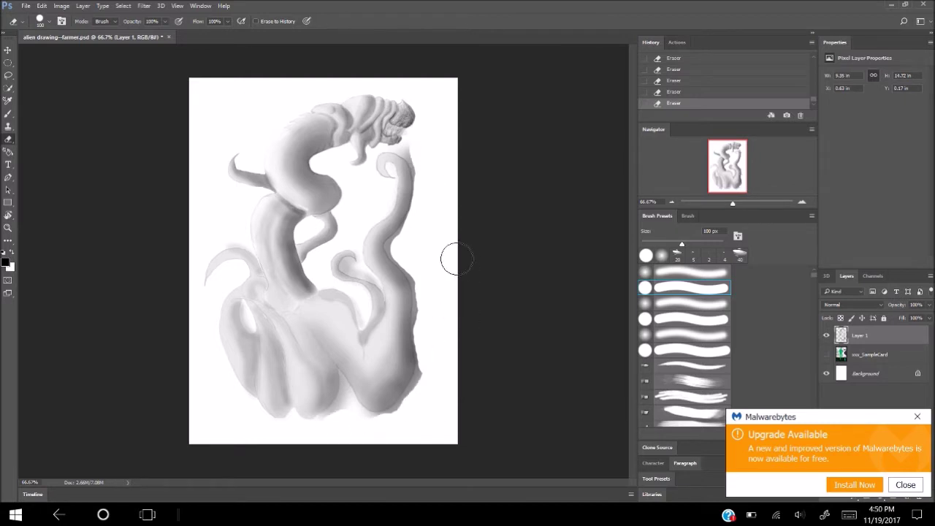
Whiten the sketch outlines of the right, lower and left tentacles and the curl loop.
key(ctrl+plus)
key(ctrl+plus)
scroll(365, 219, right, 5)
scroll(301, 103, up, 2)
key(bracketleft)
key(bracketleft)
key(bracketleft)
mouse_move(301, 103)
mouse_down()
mouse_move(350, 152)
mouse_move(359, 221)
mouse_move(329, 319)
mouse_move(282, 415)
mouse_move(299, 419)
mouse_up()
scroll(299, 419, down, 5)
mouse_move(370, 294)
mouse_down()
mouse_move(319, 231)
mouse_move(354, 414)
mouse_move(360, 312)
mouse_up()
drag(357, 425, 359, 475)
drag(153, 232, 196, 402)
mouse_move(180, 241)
mouse_down()
mouse_move(138, 224)
mouse_move(176, 180)
mouse_move(223, 262)
mouse_up()
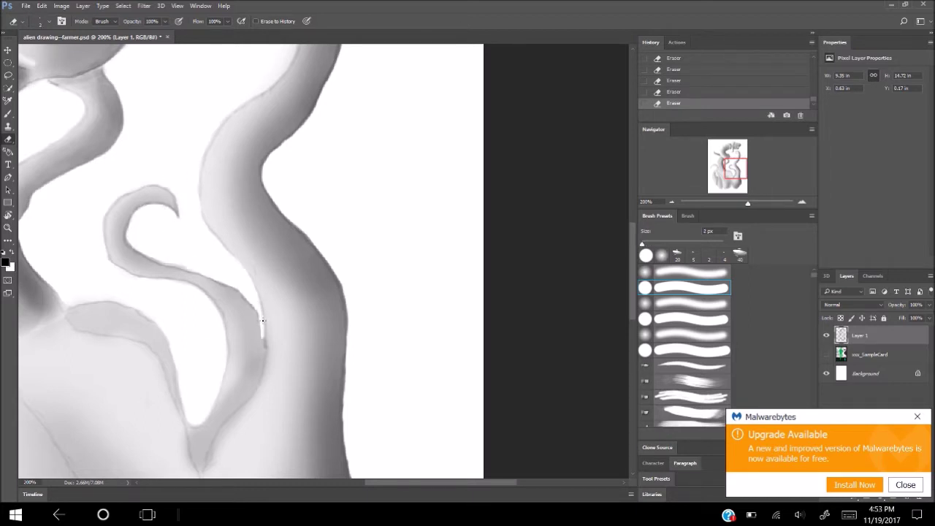
Lighten and partly erase the dark edge lines on the base.
key(ctrl+minus)
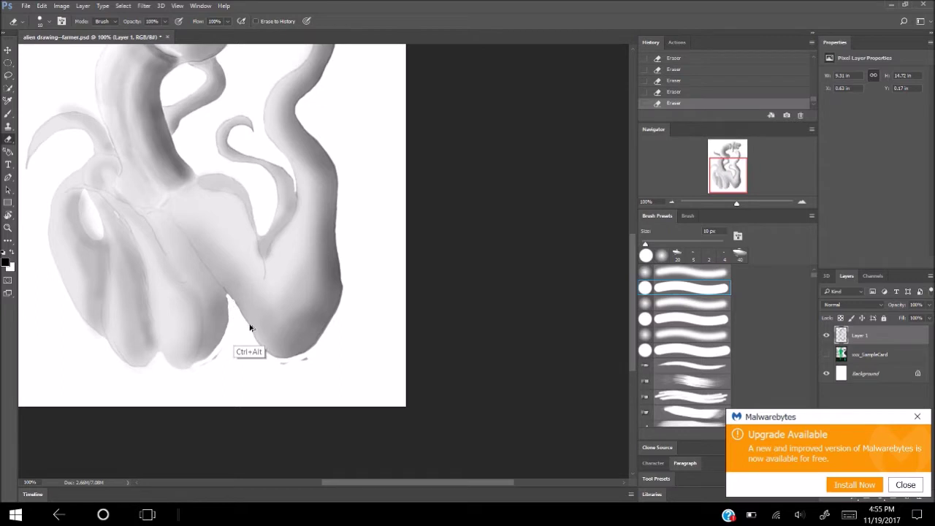
drag(228, 297, 234, 320)
scroll(346, 300, up, 3)
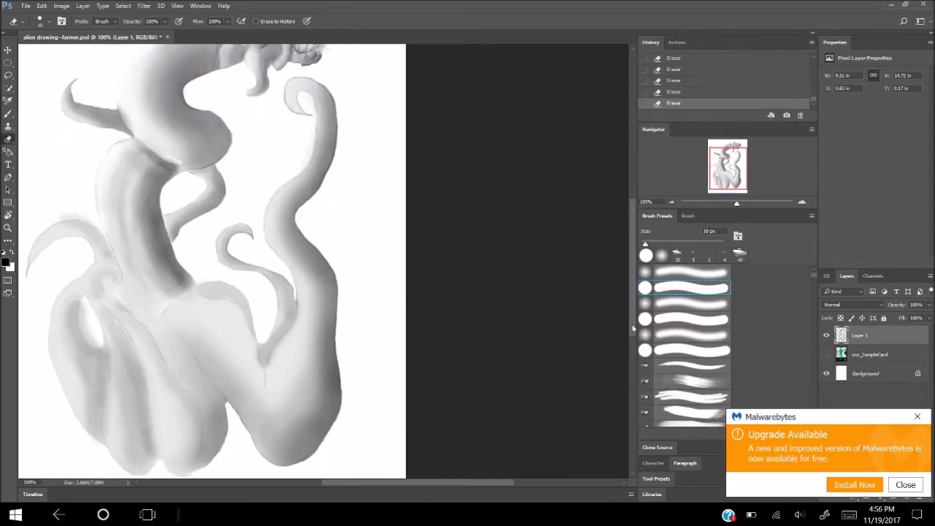
scroll(196, 314, left, 3)
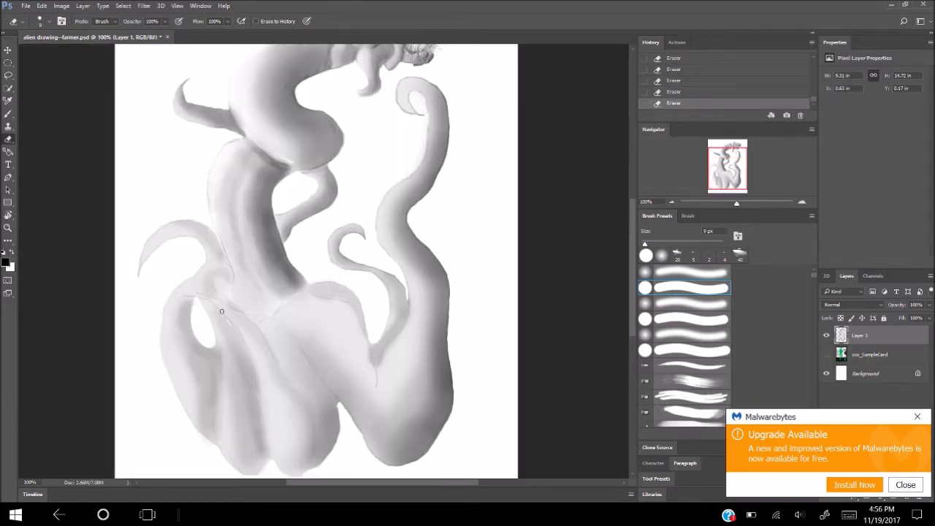
drag(216, 289, 225, 279)
Paint faint shading on the base, darken its right-side crease, and open the foreground colour picker.
click(8, 115)
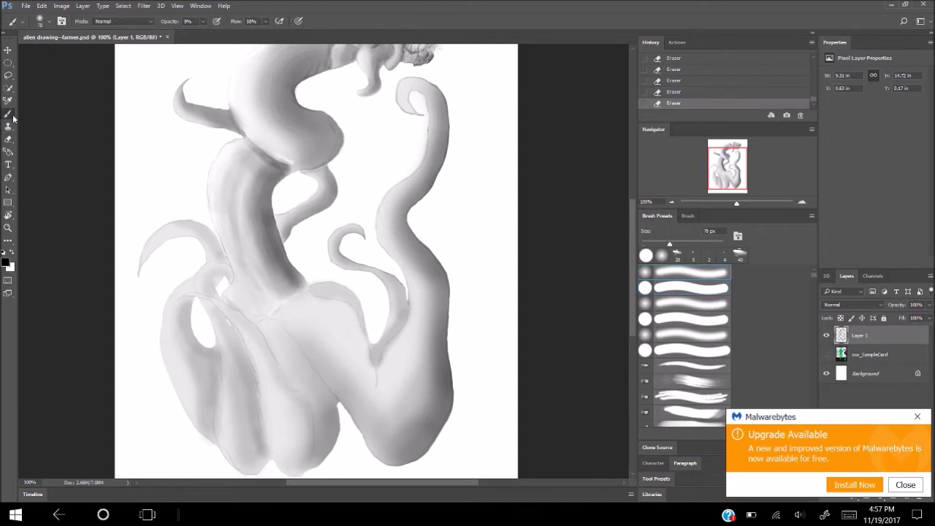
drag(424, 316, 404, 96)
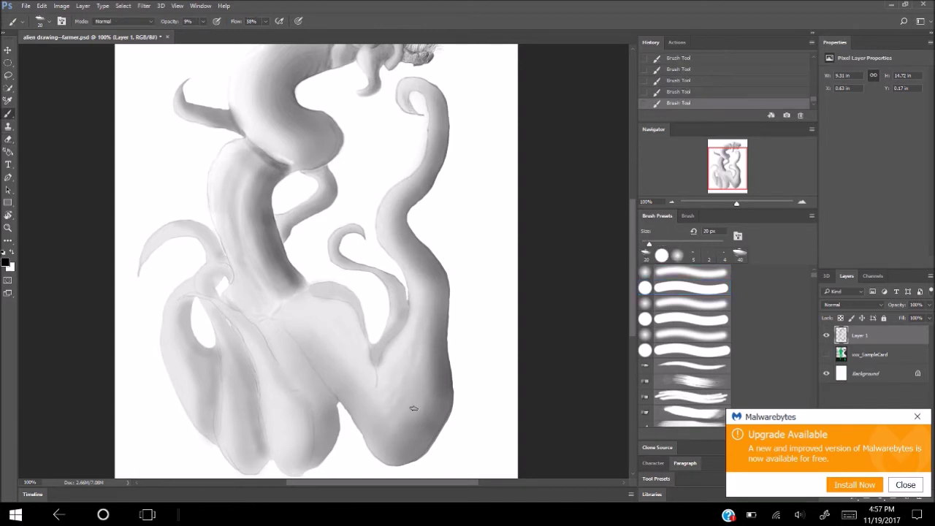
drag(386, 388, 375, 343)
key(bracketleft)
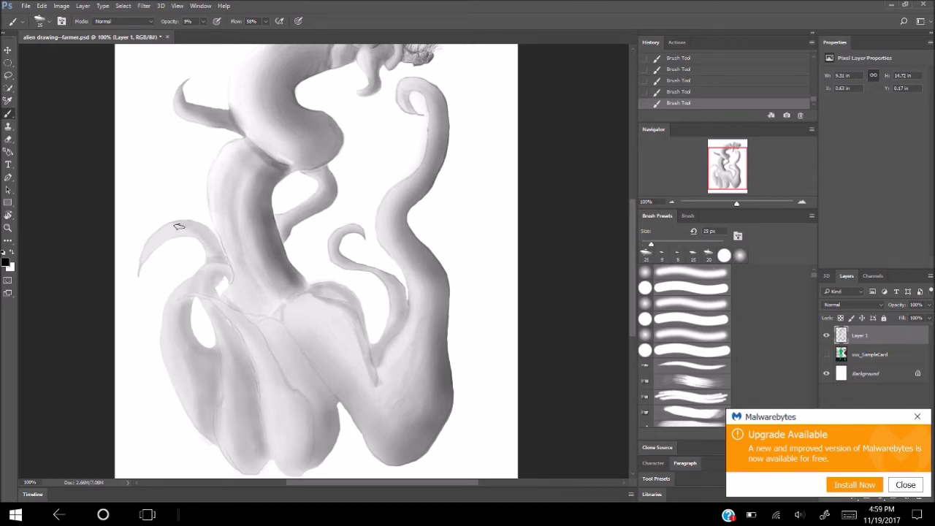
click(6, 262)
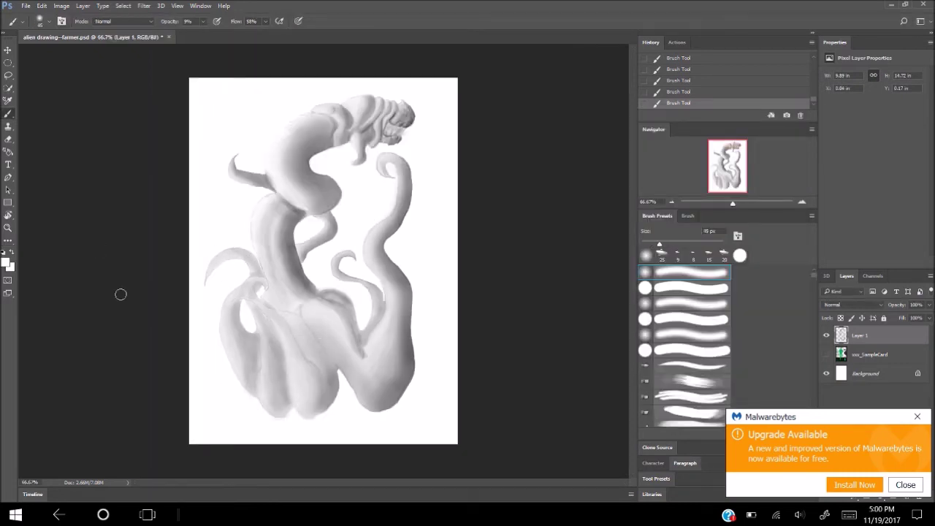
Reset the colour to black and deepen the base's shoulder contour lines at 200% zoom.
key(bracketleft)
key(bracketleft)
key(bracketleft)
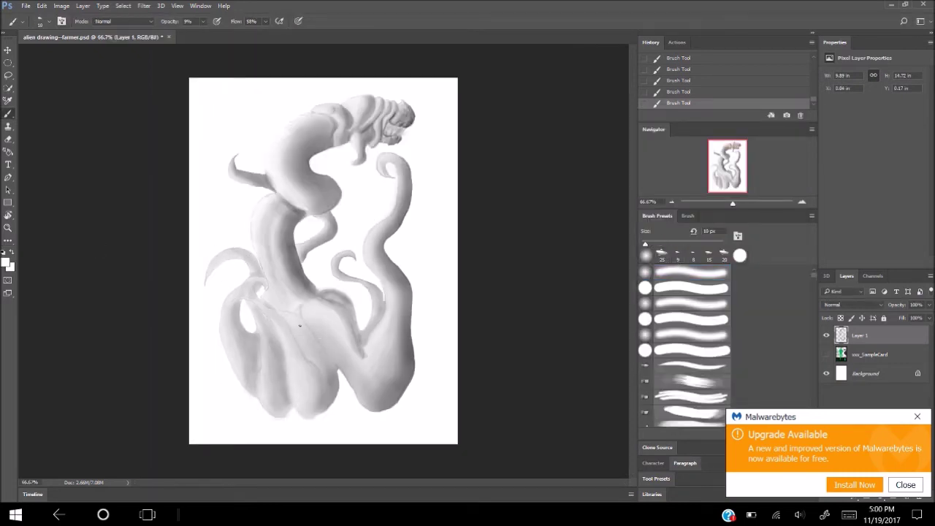
key(ctrl+plus)
key(ctrl+plus)
drag(297, 354, 267, 329)
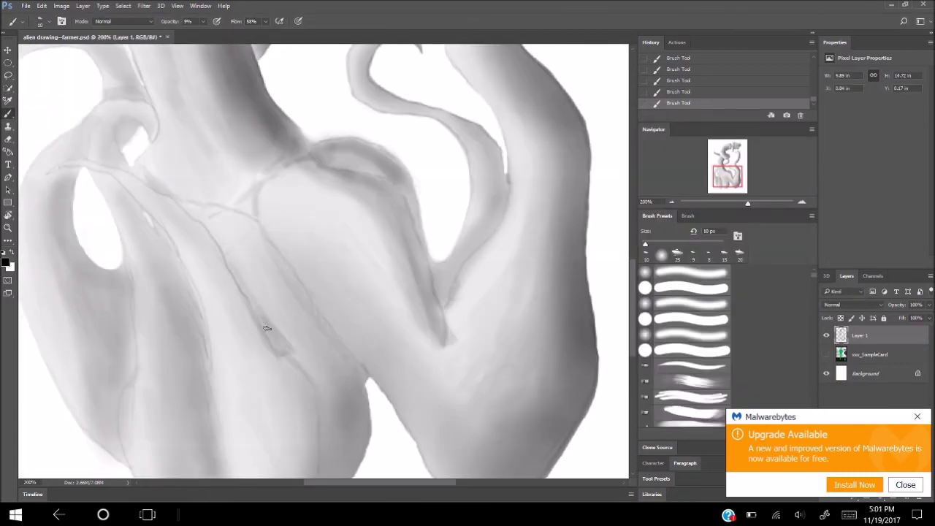
drag(194, 199, 290, 295)
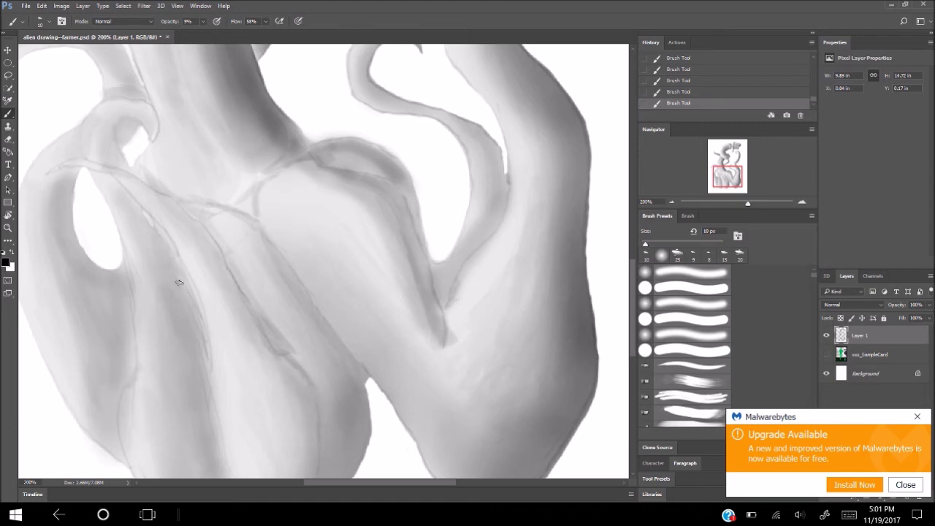
Zoom out and add a faint 30 px stroke on the base.
key(bracketright)
key(bracketright)
key(bracketright)
key(bracketleft)
key(bracketleft)
key(bracketleft)
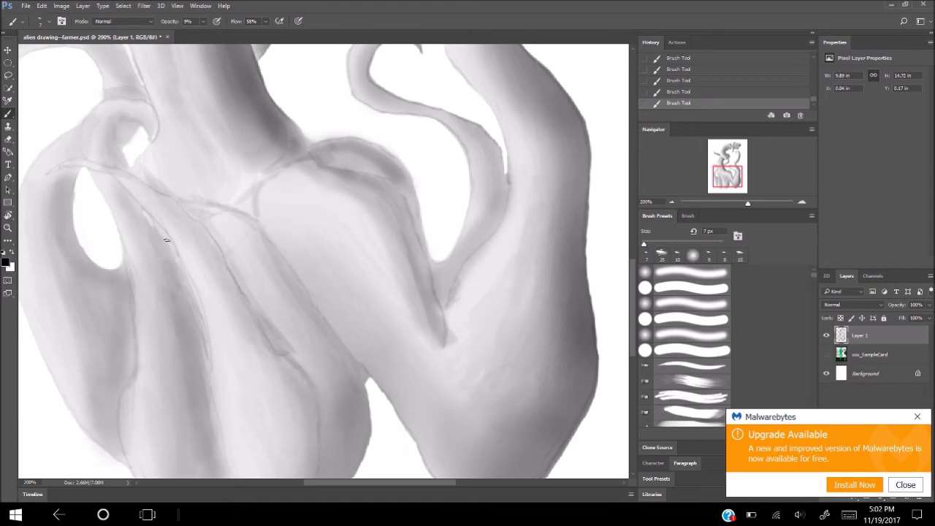
key(ctrl+minus)
key(ctrl+minus)
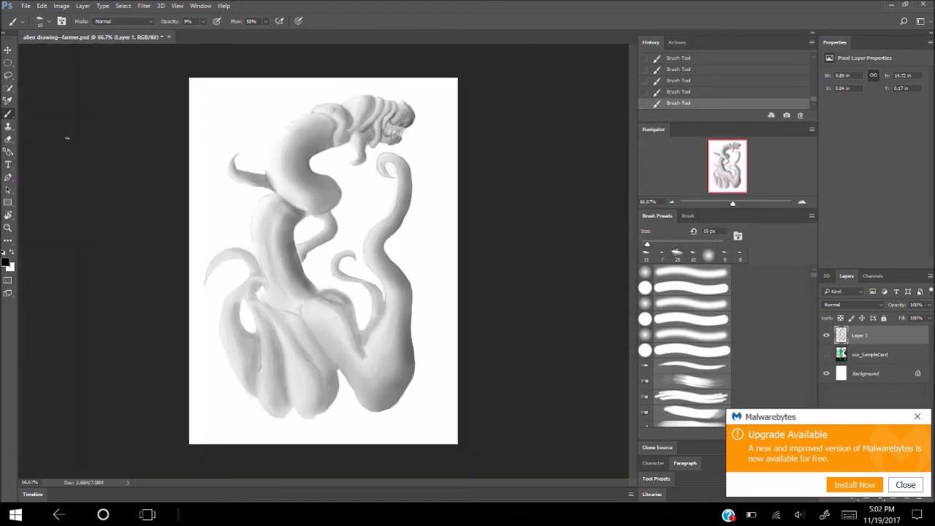
key(bracketright)
key(bracketright)
key(bracketright)
drag(267, 307, 271, 288)
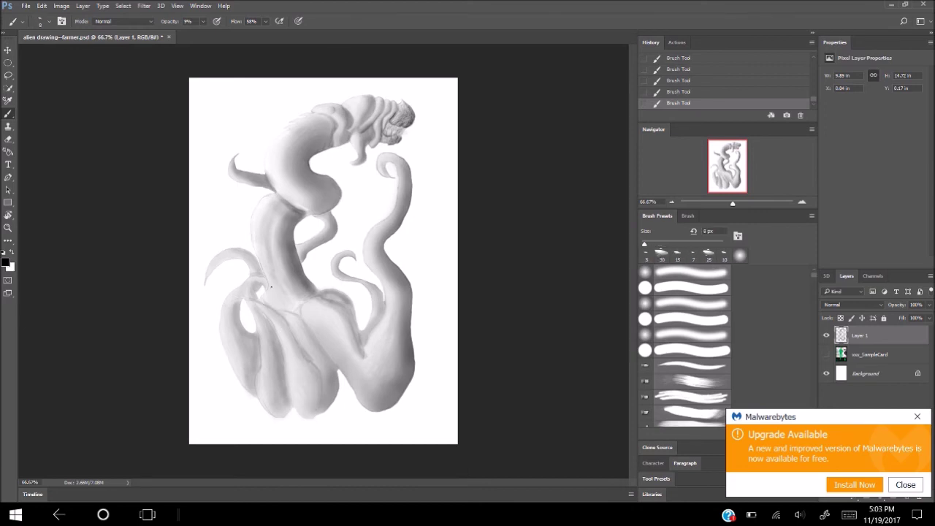